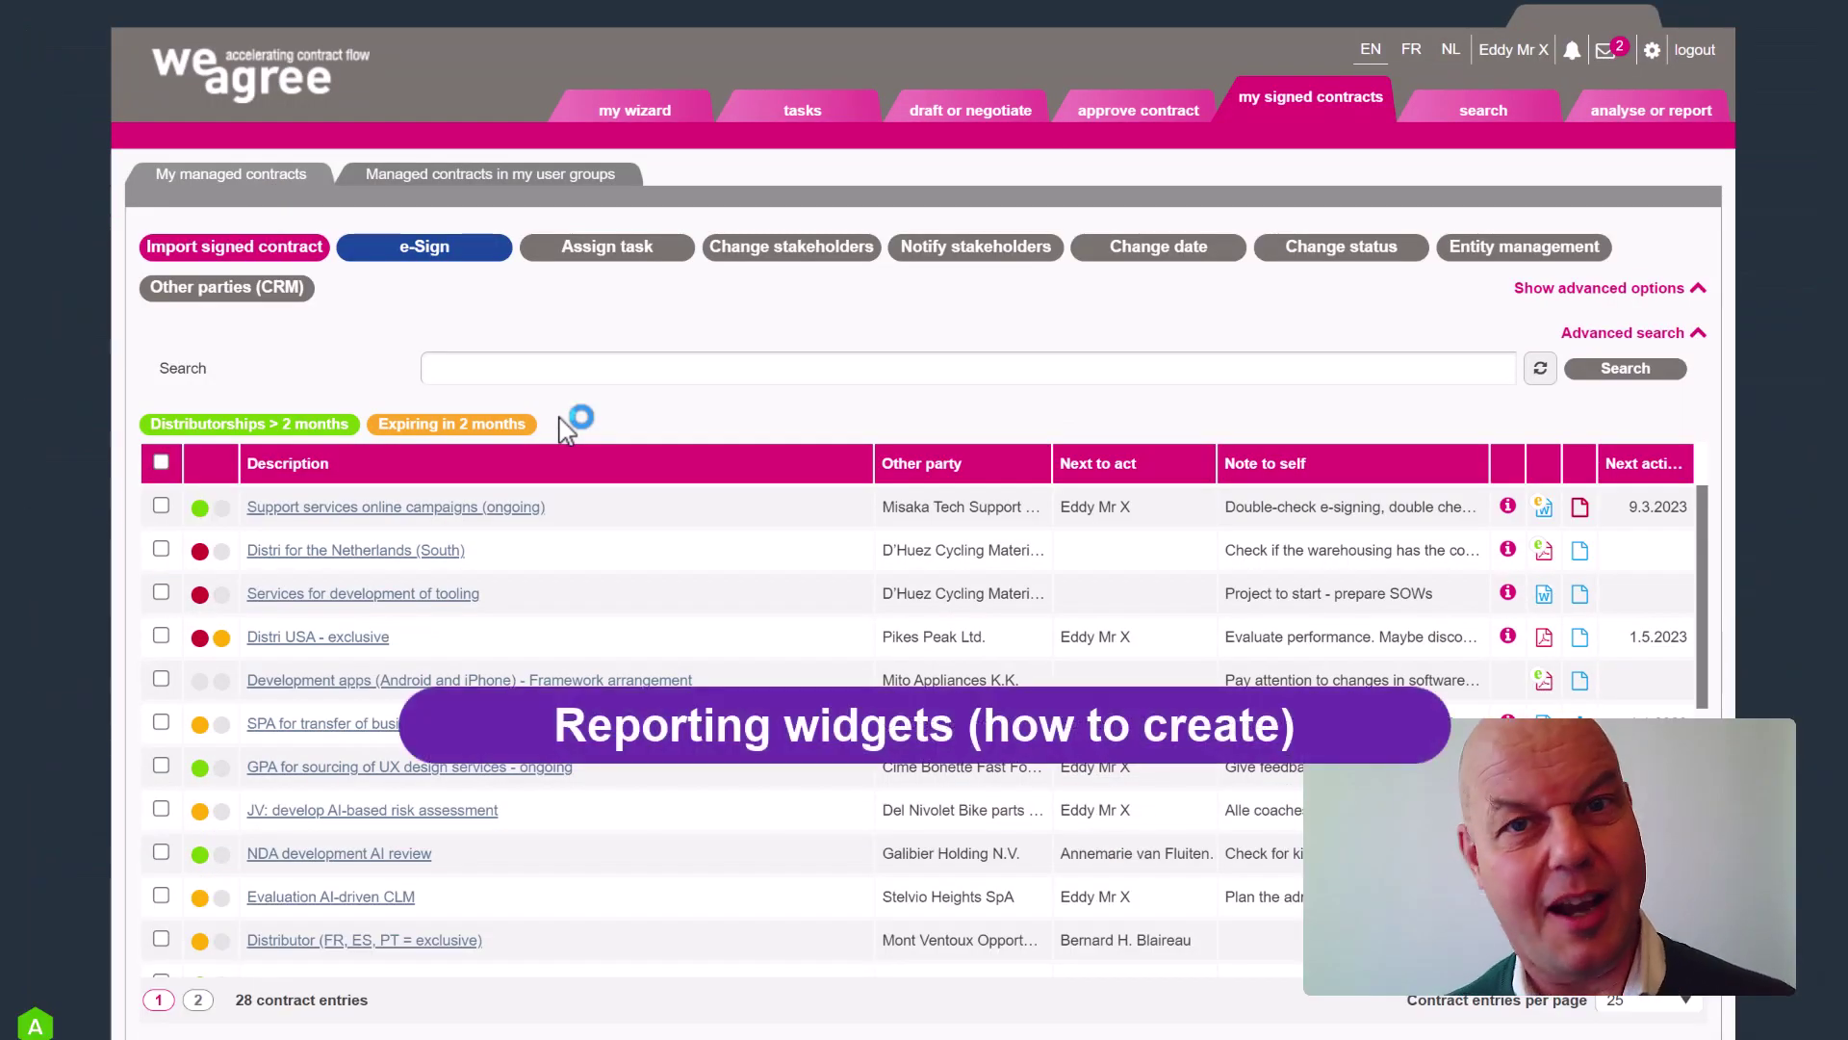
# Filter the contracts managed in the user groups by urgency or priority, selecting Urgent and Medium prio.
pyautogui.click(541, 185)
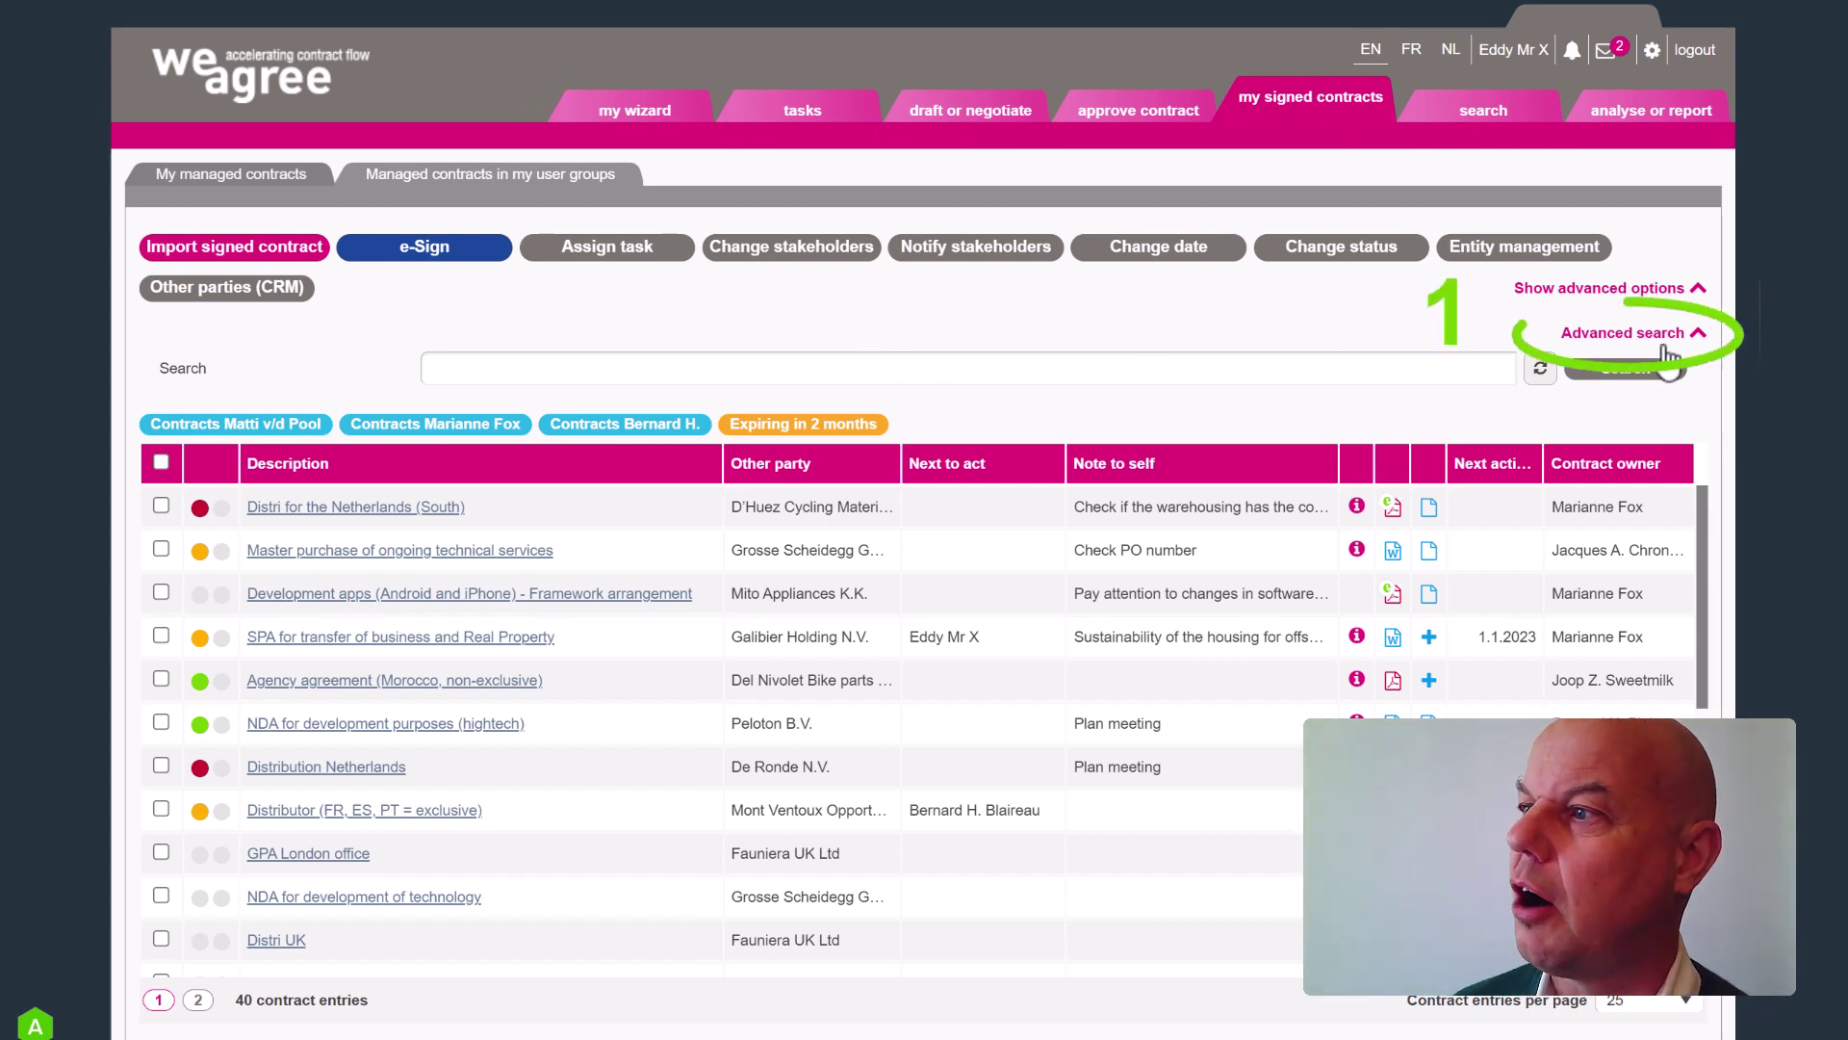
pyautogui.click(1699, 337)
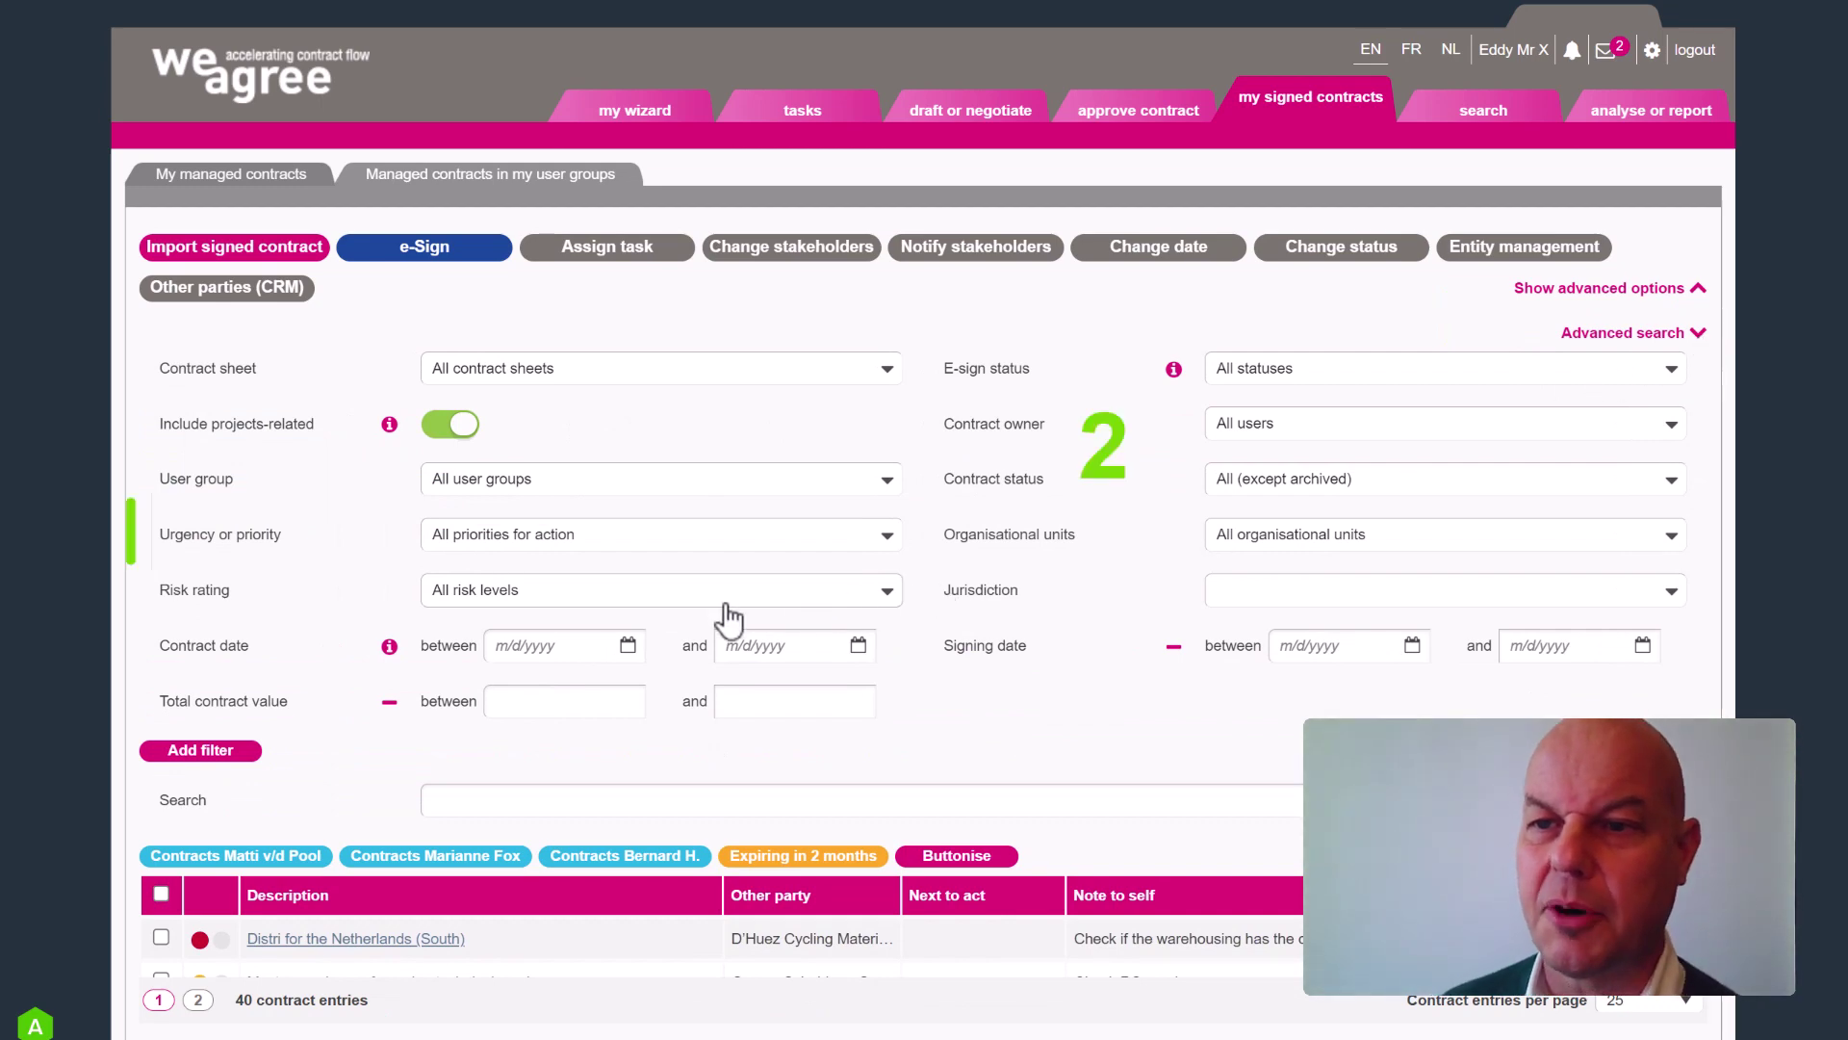
pyautogui.click(483, 541)
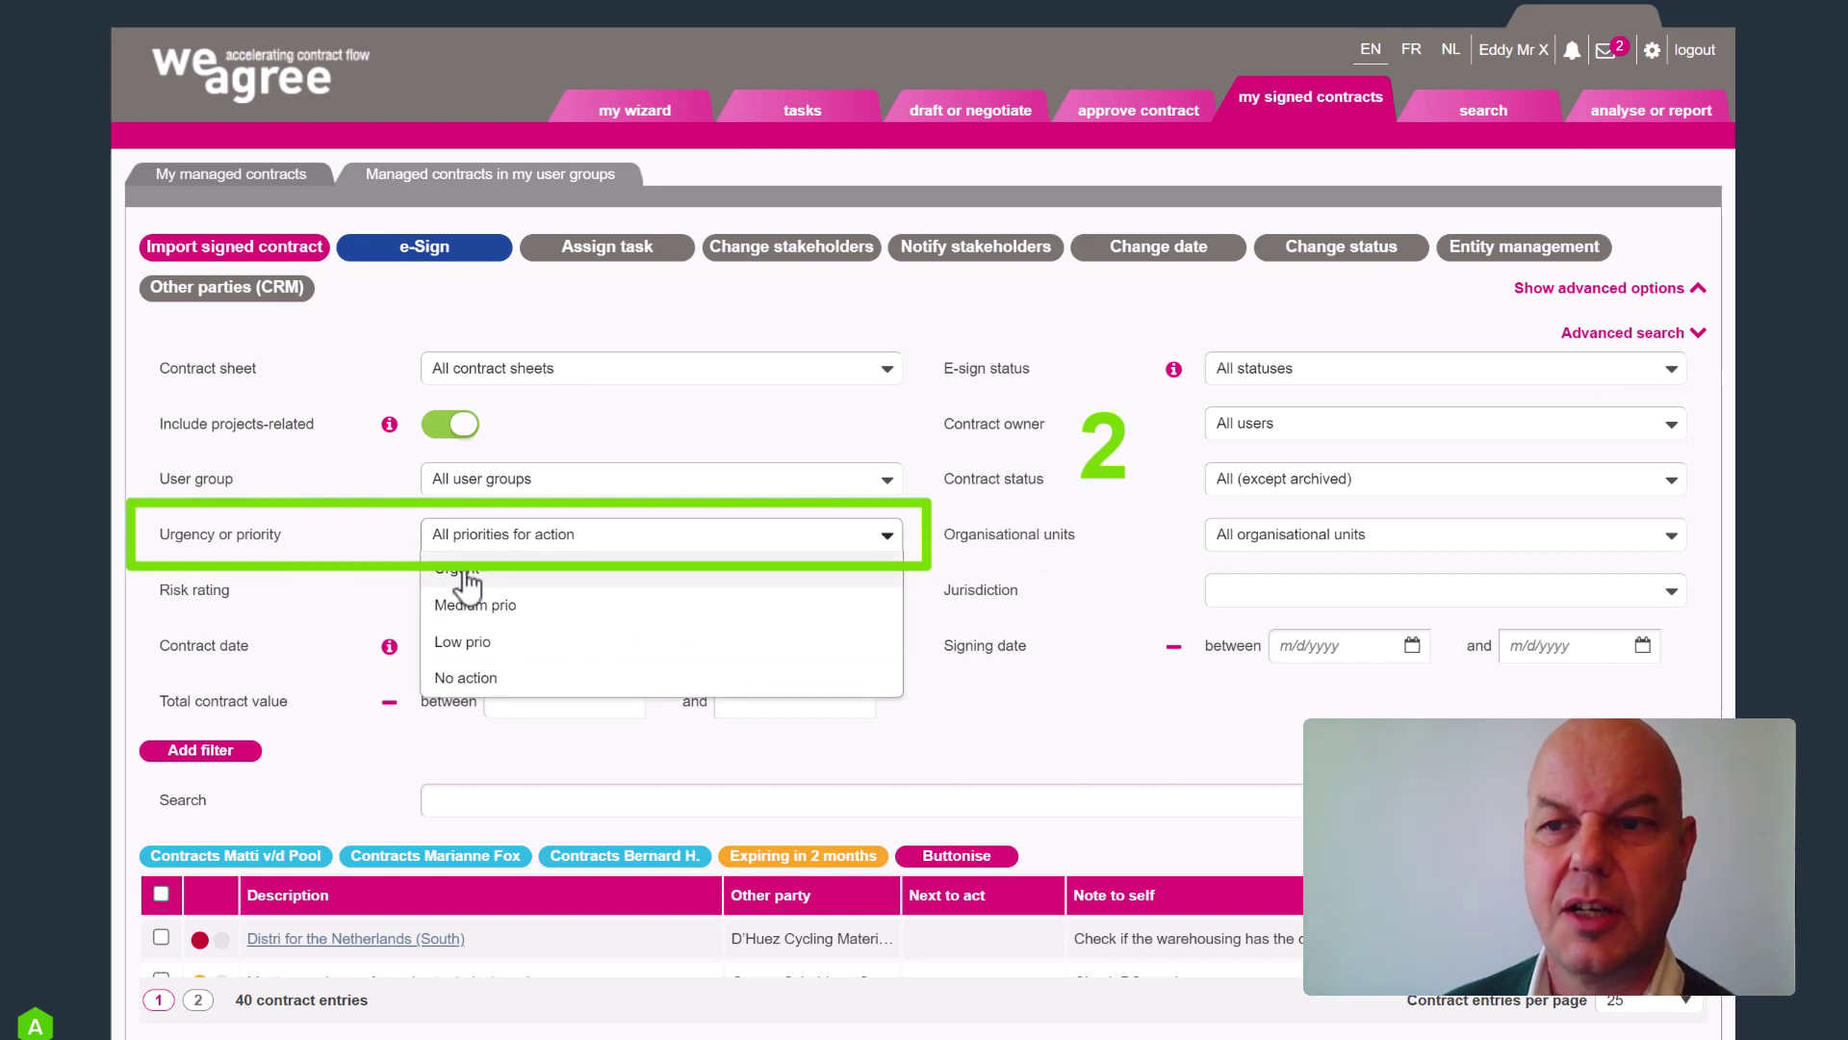
pyautogui.click(469, 574)
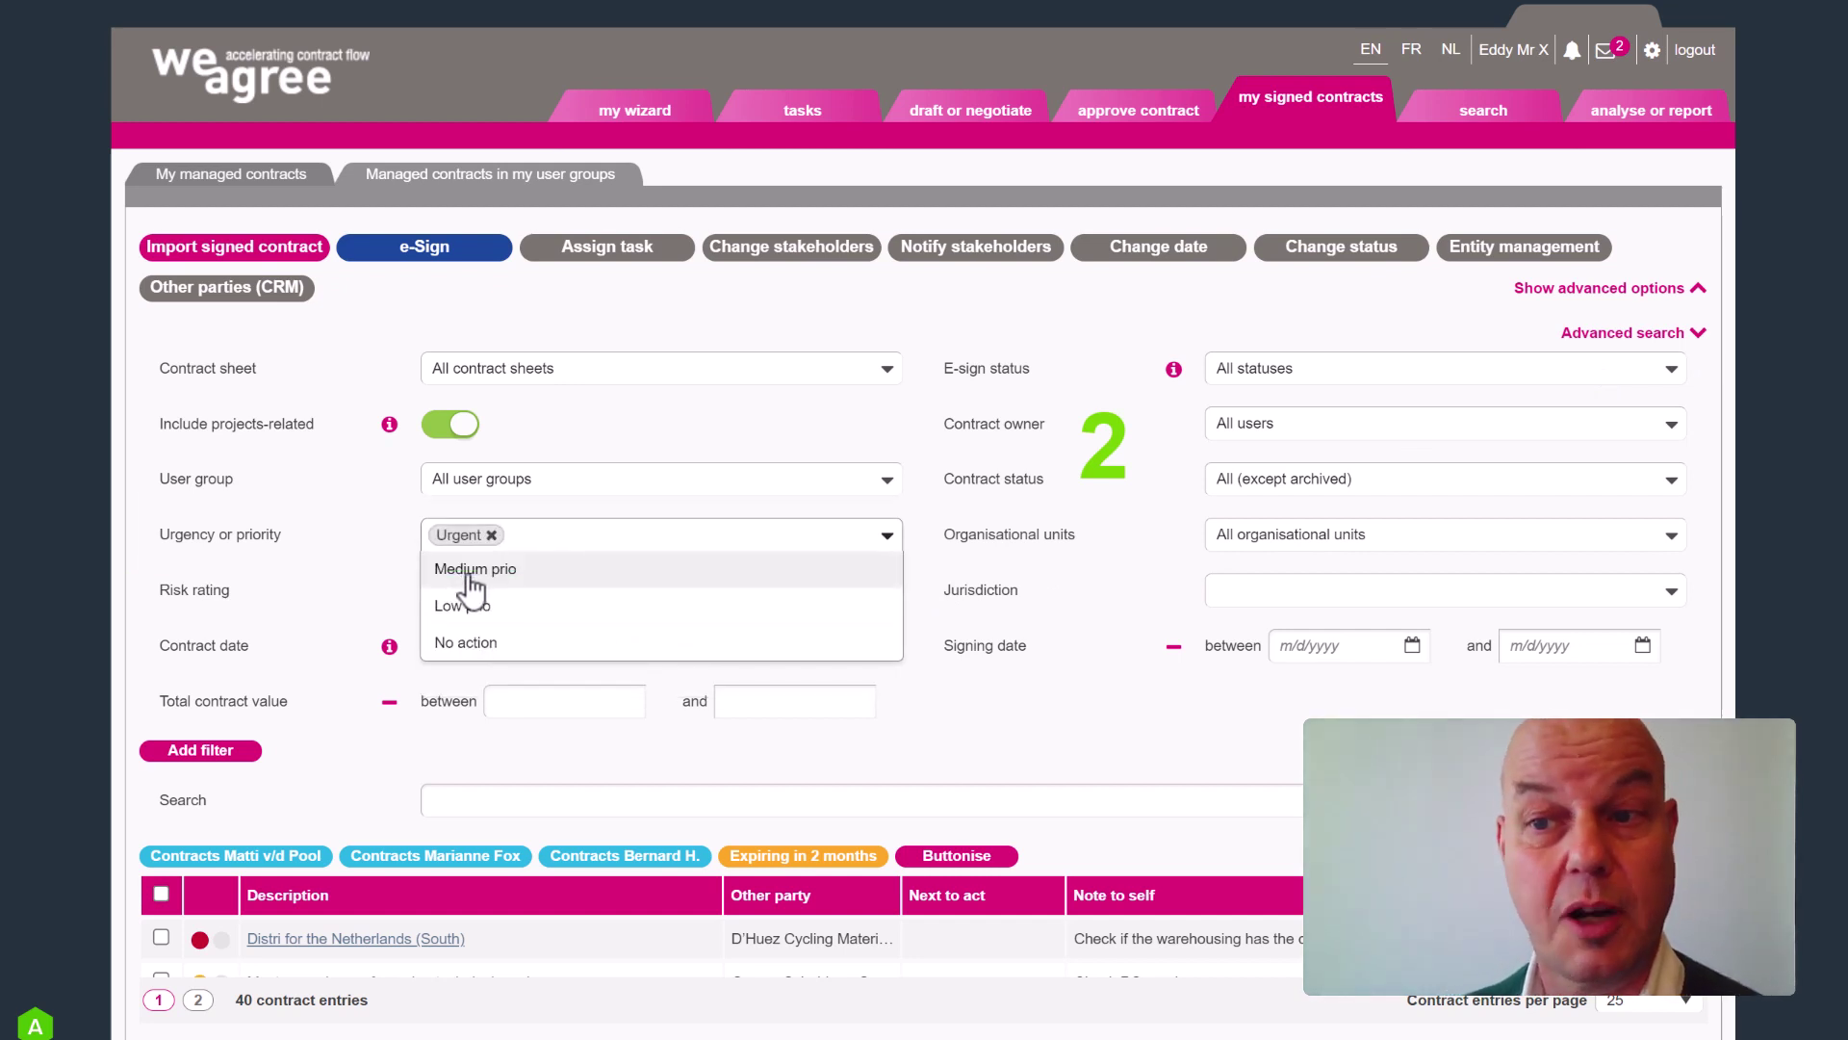
pyautogui.click(470, 572)
pyautogui.click(963, 541)
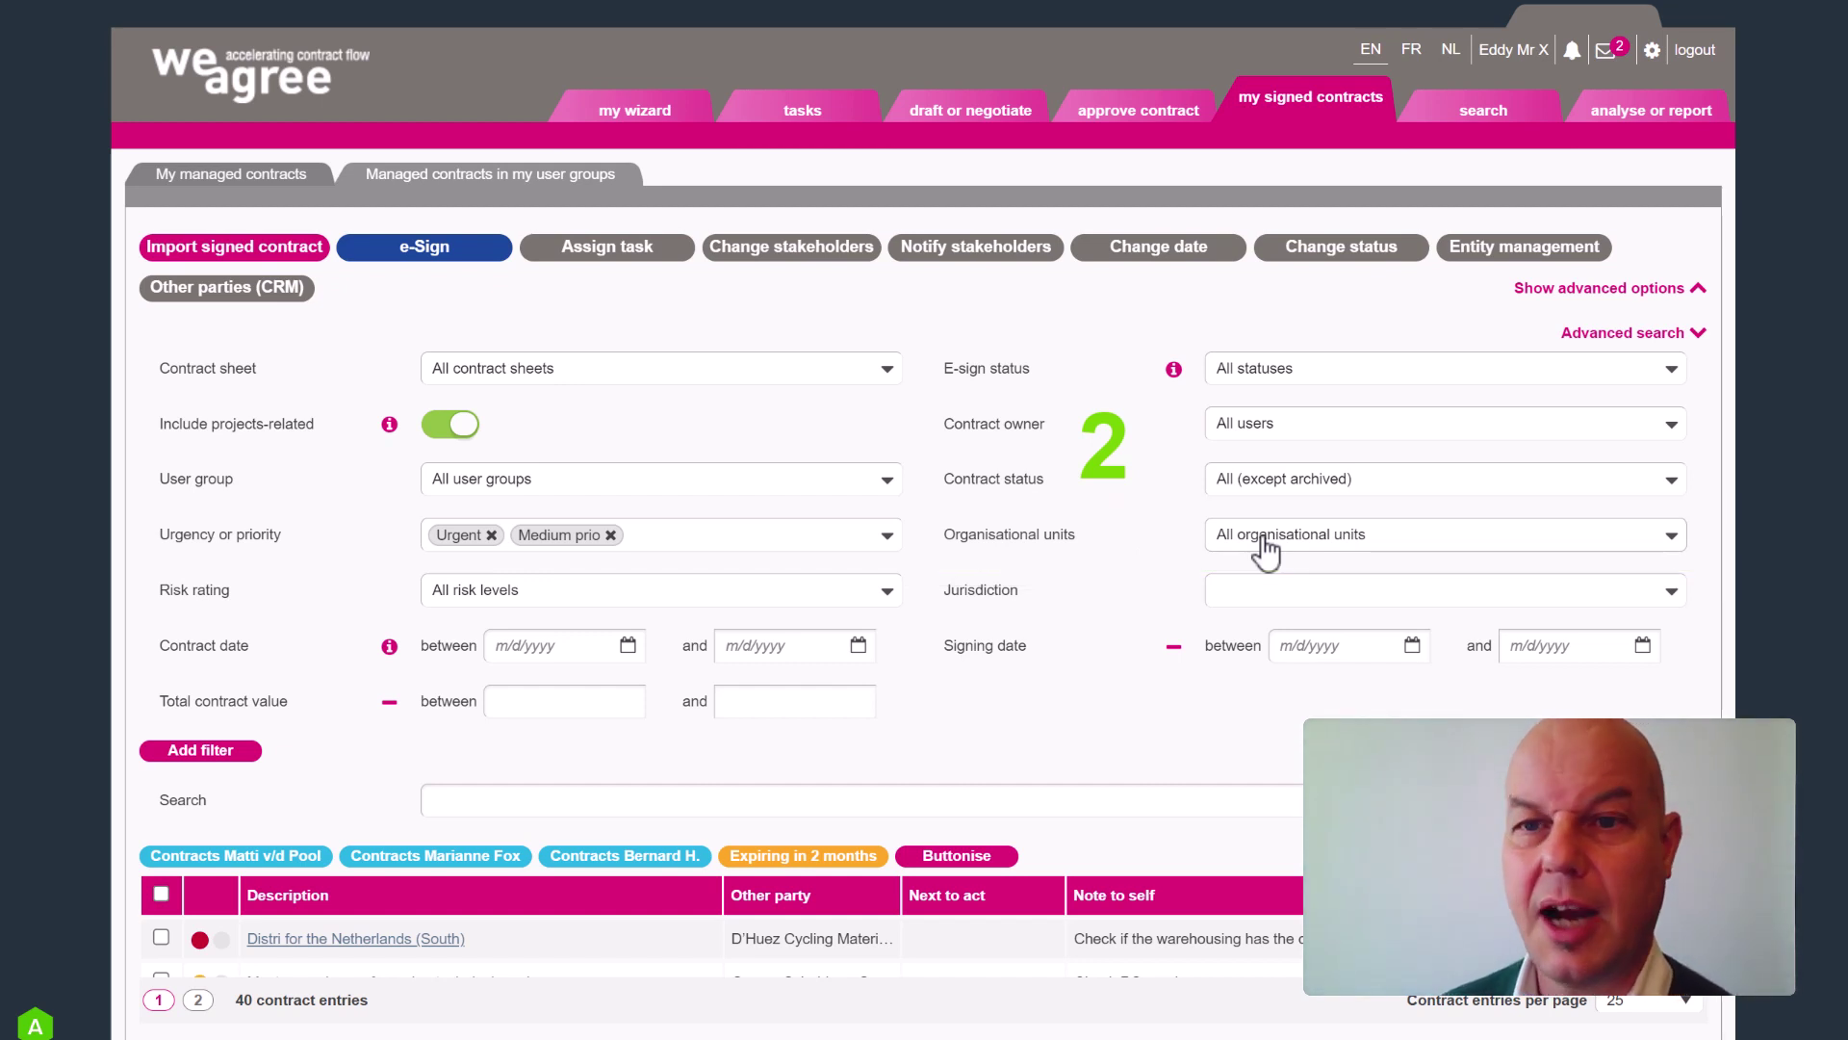
# Look through the available user group filter options and check the filtered contract list without changing the search criteria.
pyautogui.click(882, 494)
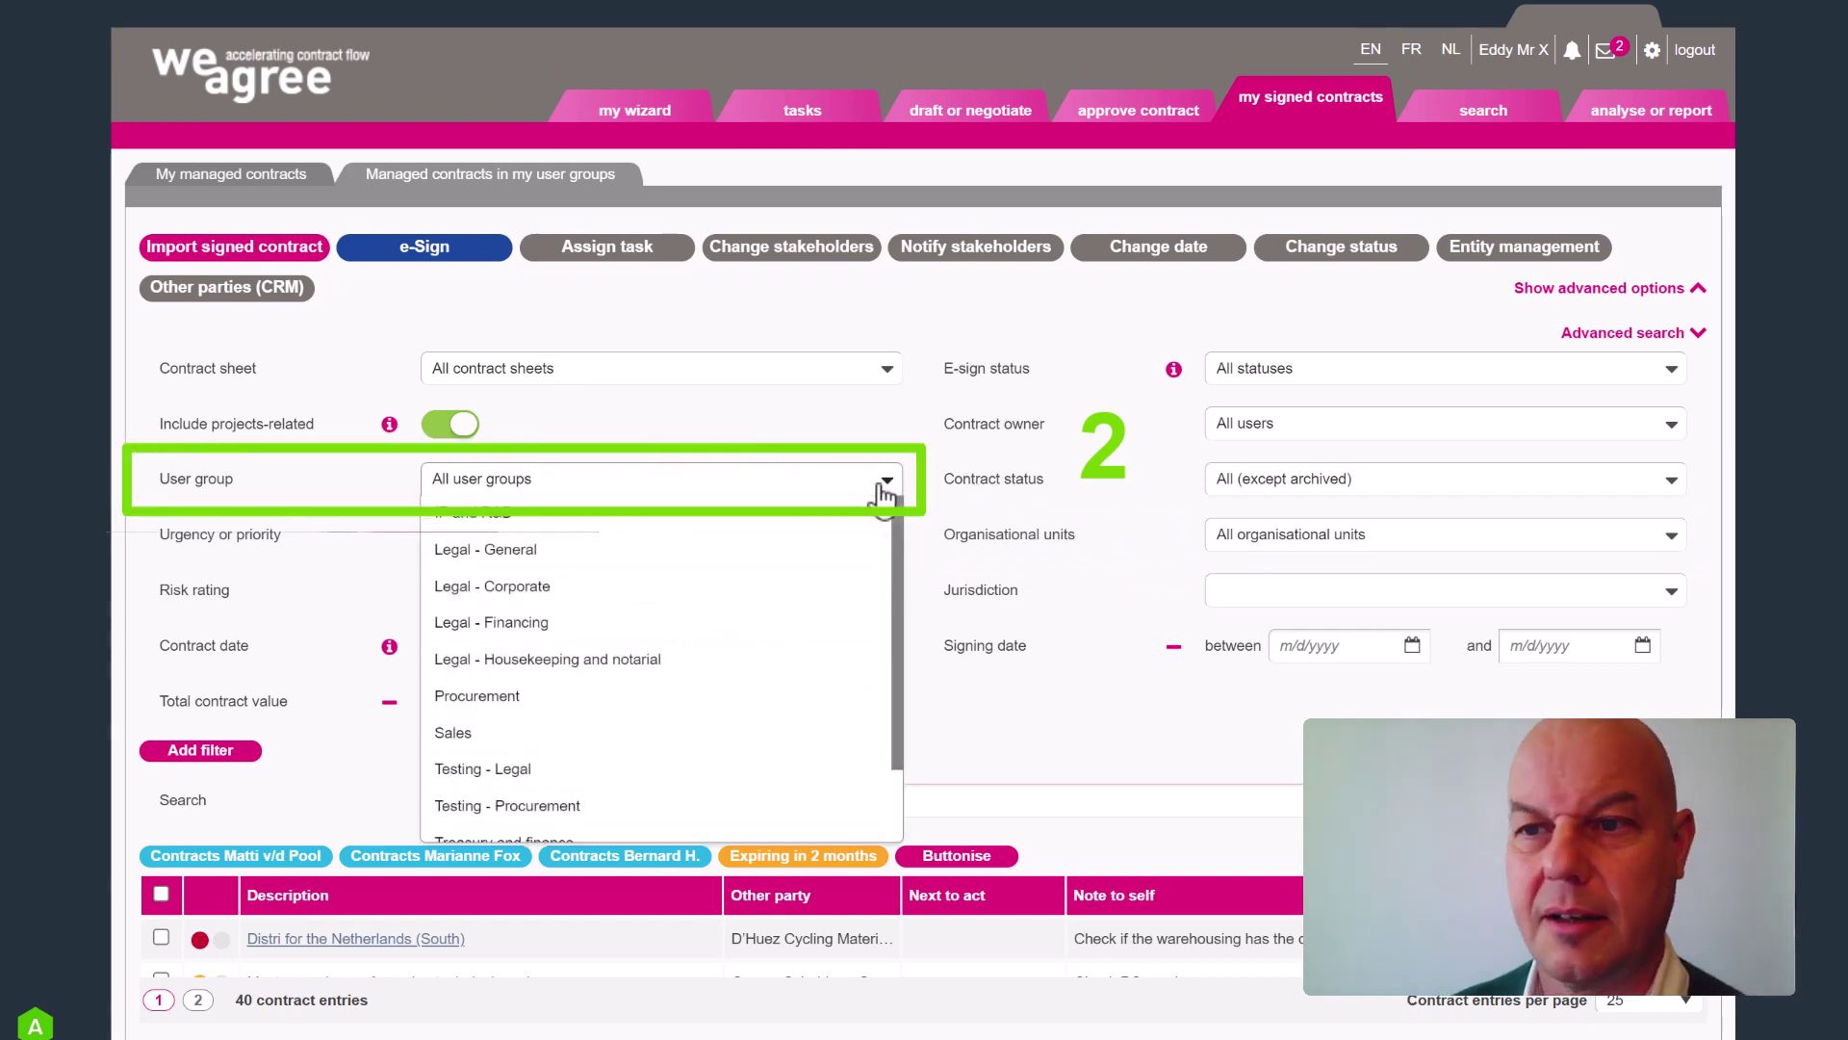
pyautogui.click(978, 502)
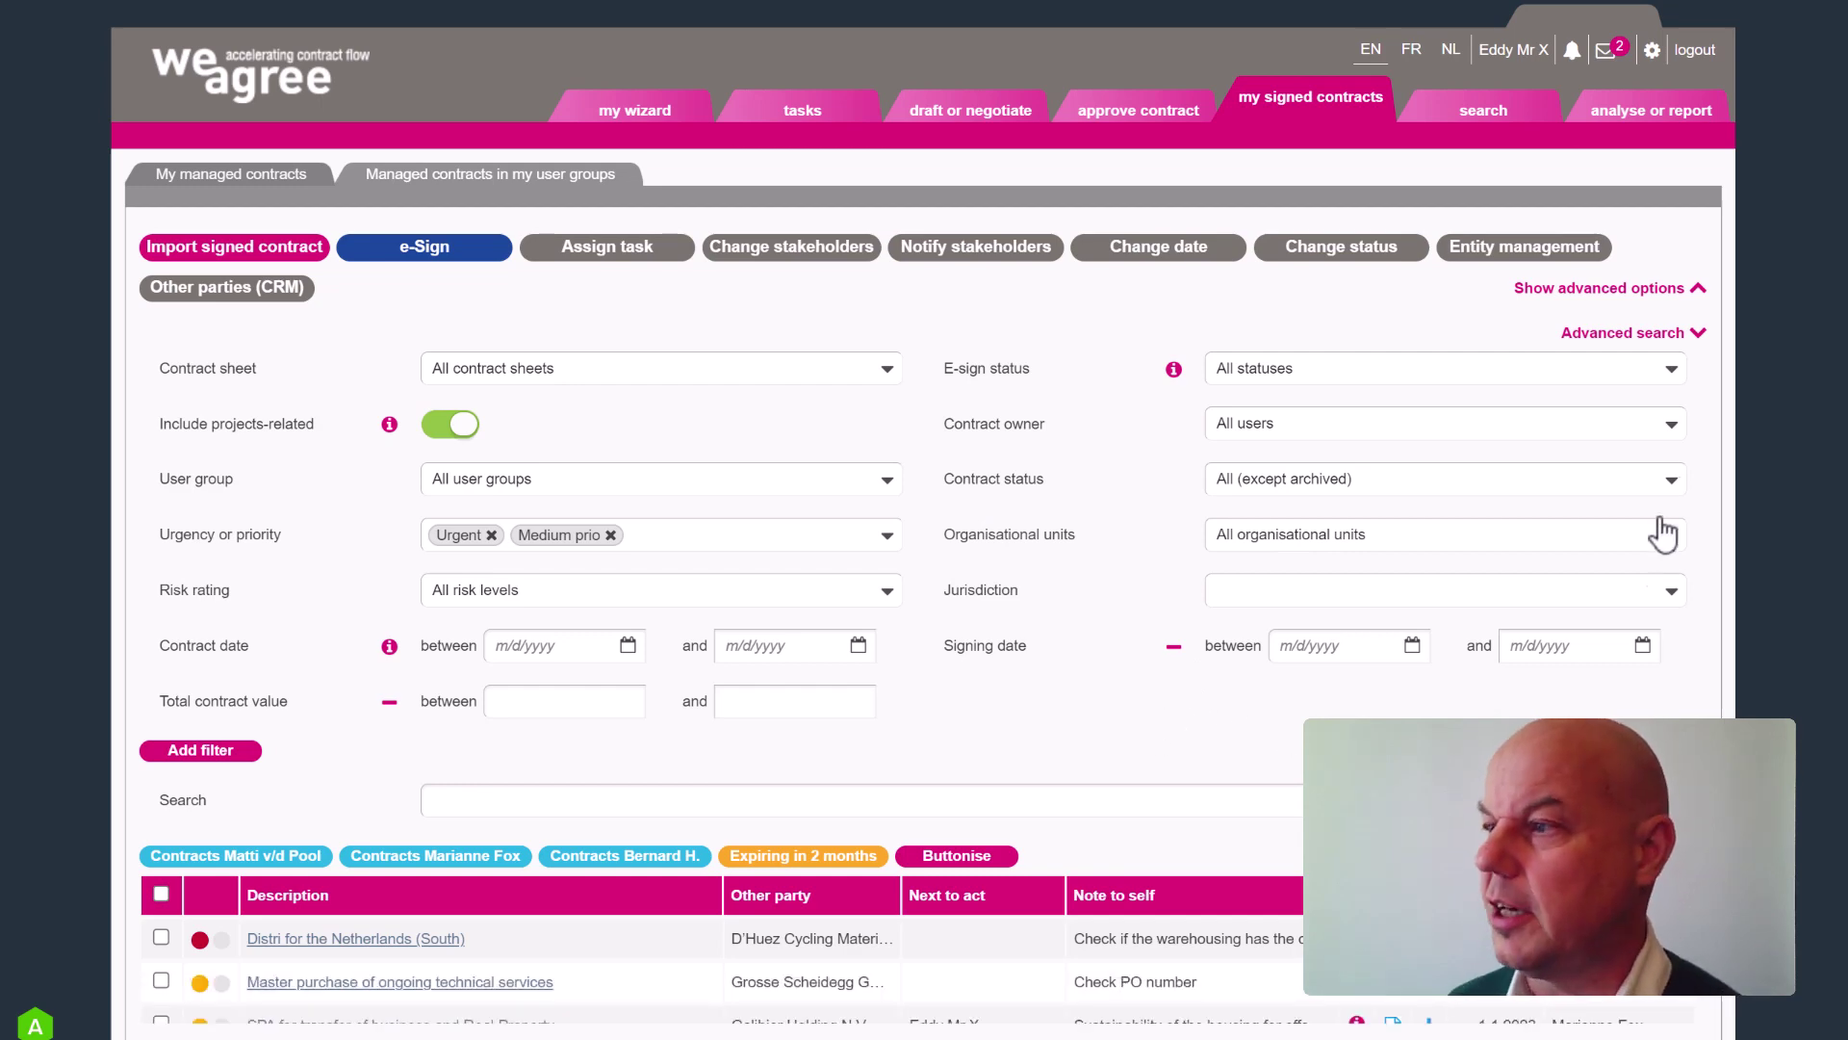
pyautogui.click(1698, 334)
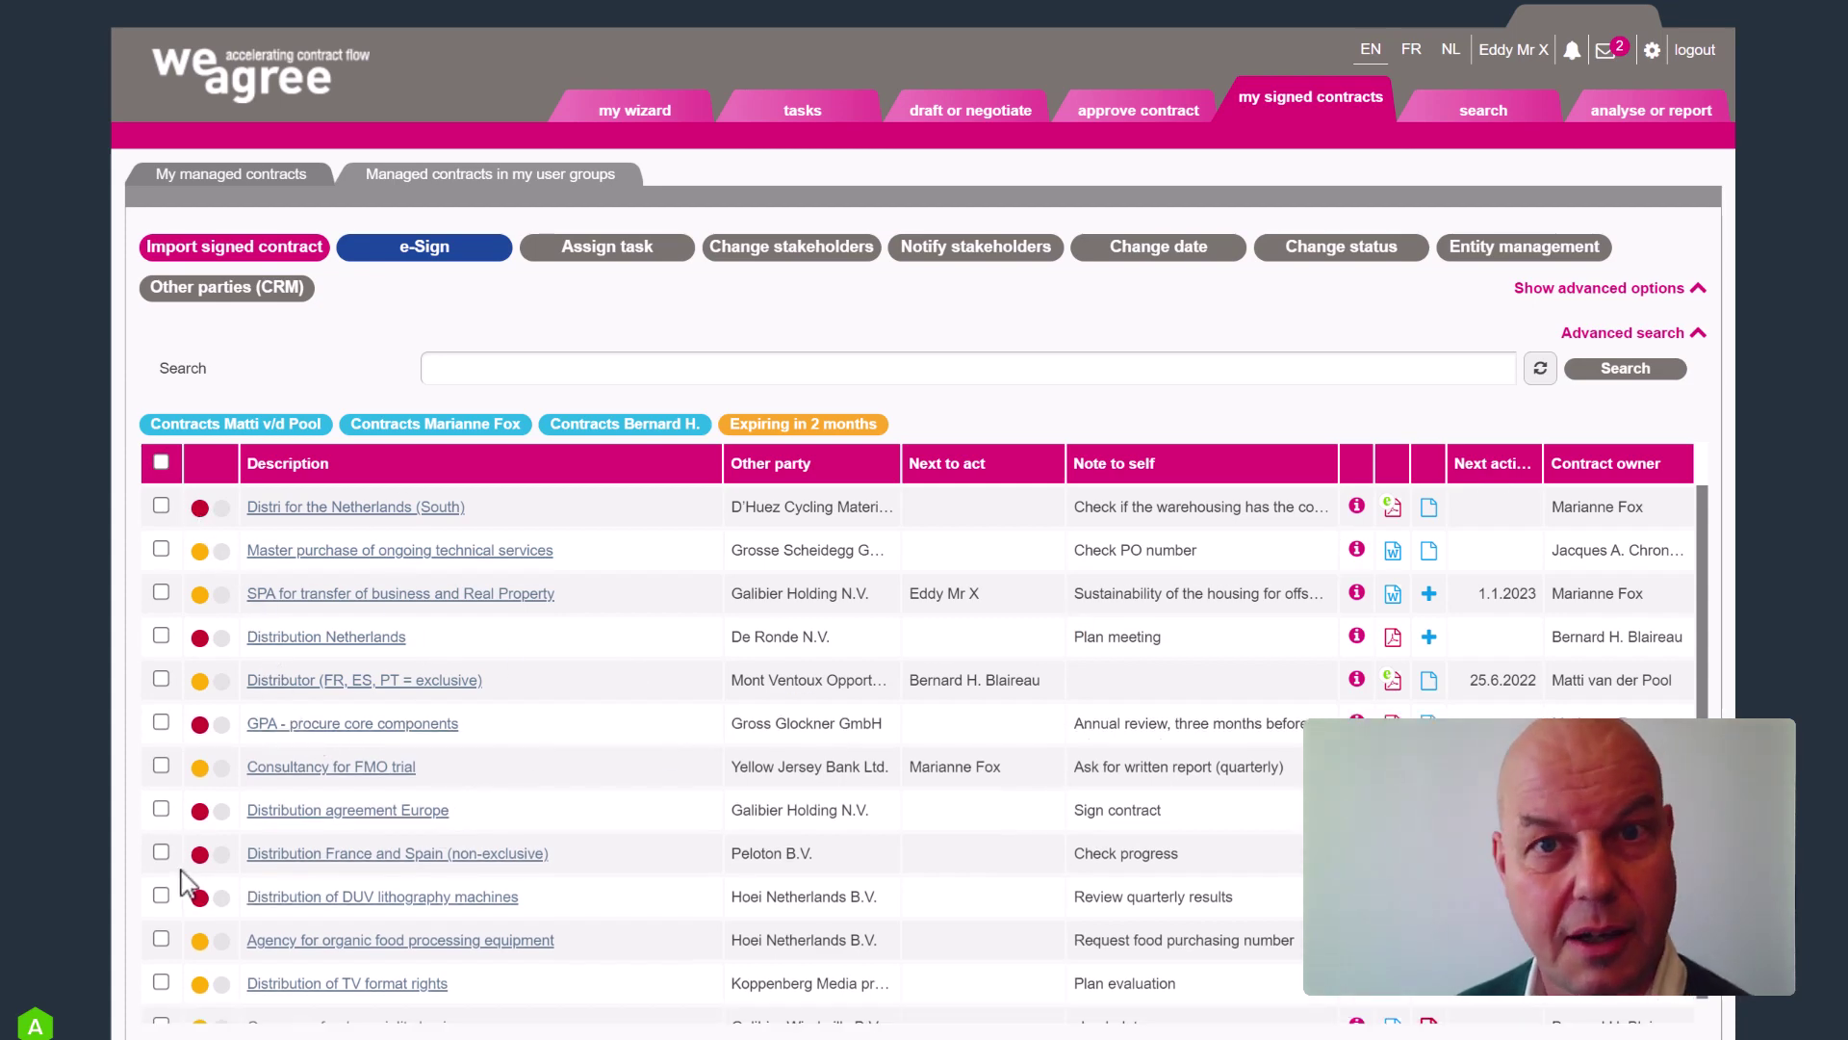
pyautogui.click(1698, 334)
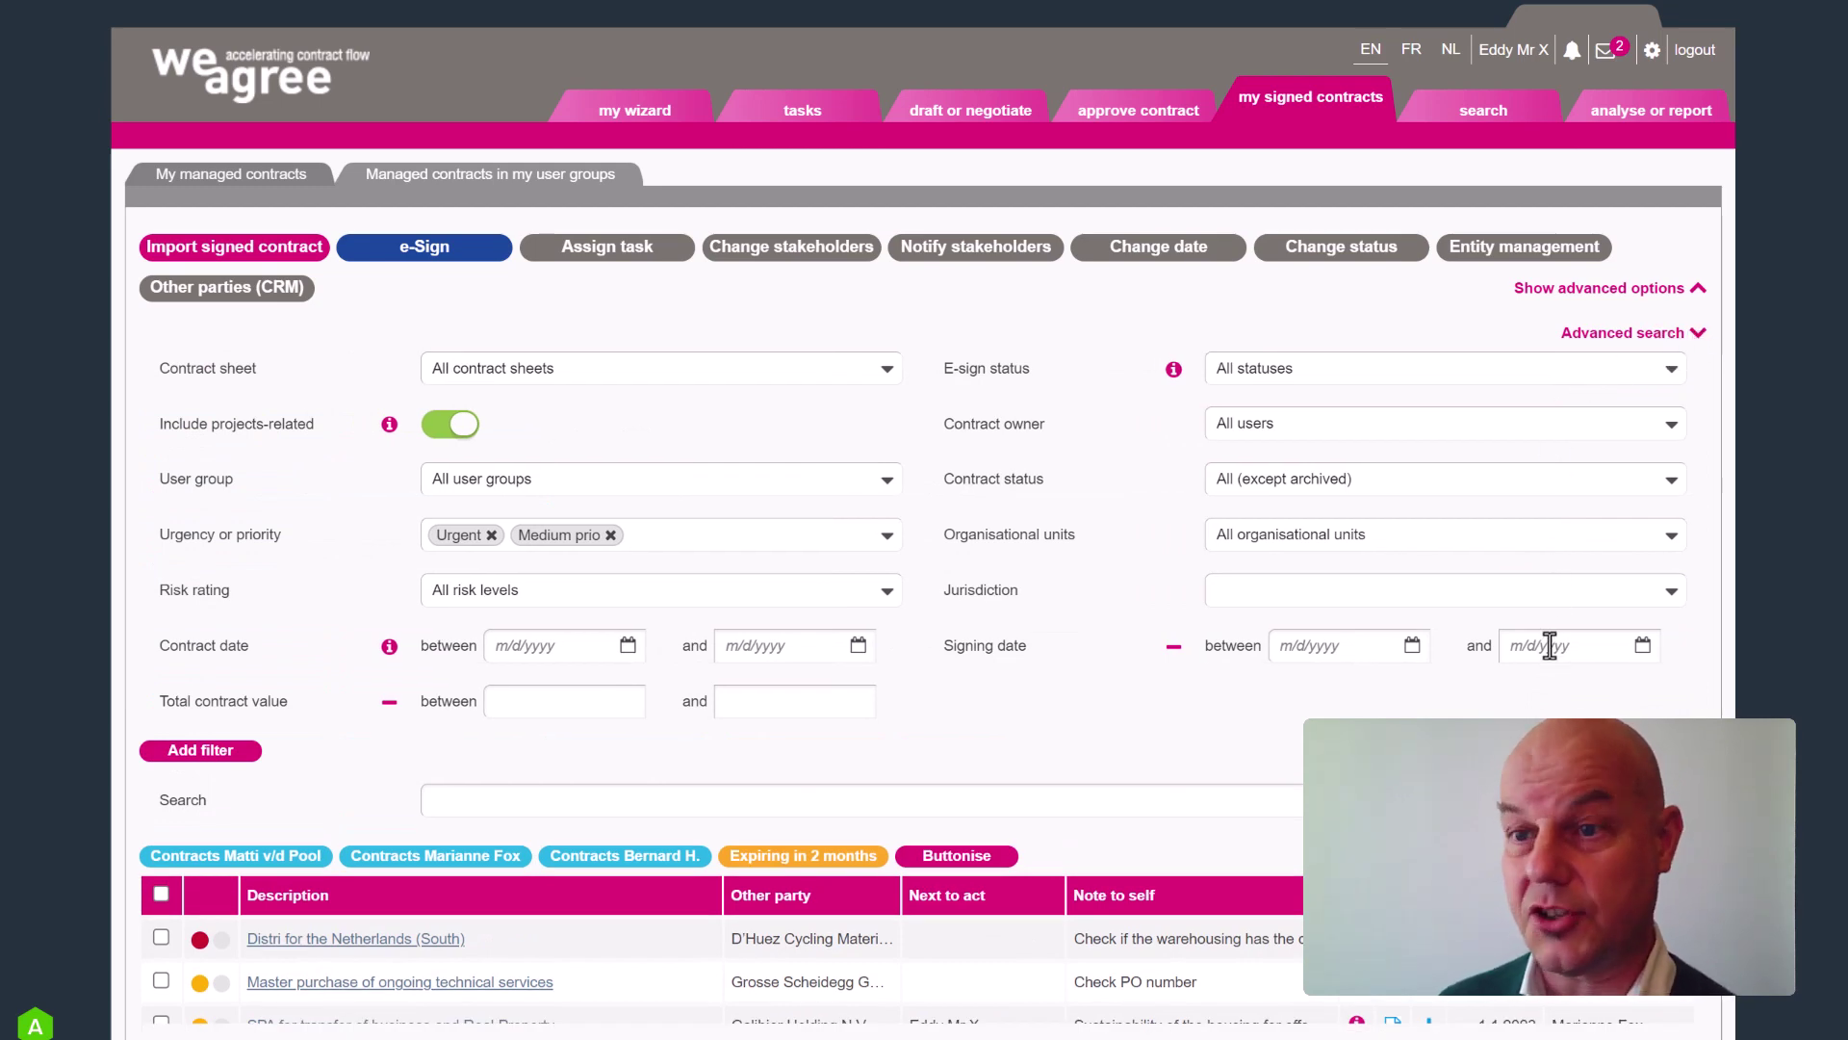
# Buttonise the current filter settings, giving the button a red colour and the text "High and medium prio action".
pyautogui.click(956, 859)
pyautogui.click(893, 248)
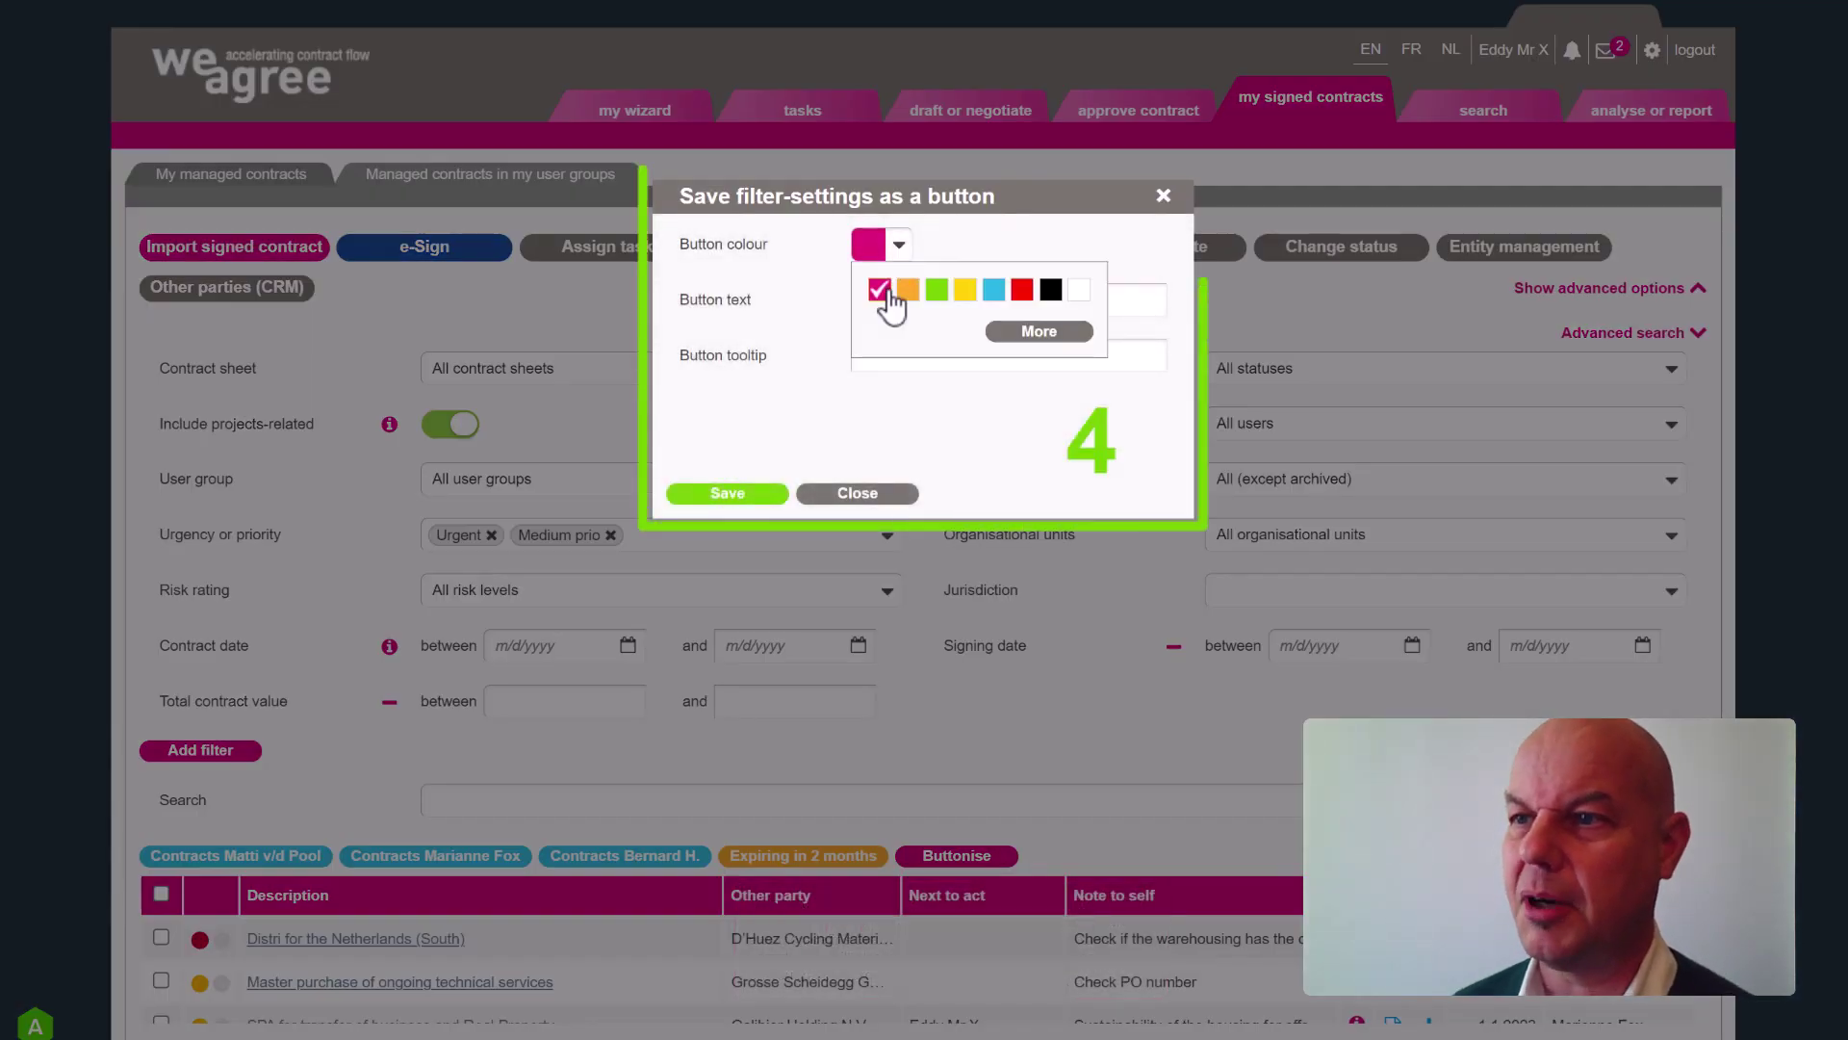
pyautogui.click(1021, 293)
pyautogui.click(916, 299)
pyautogui.write('High')
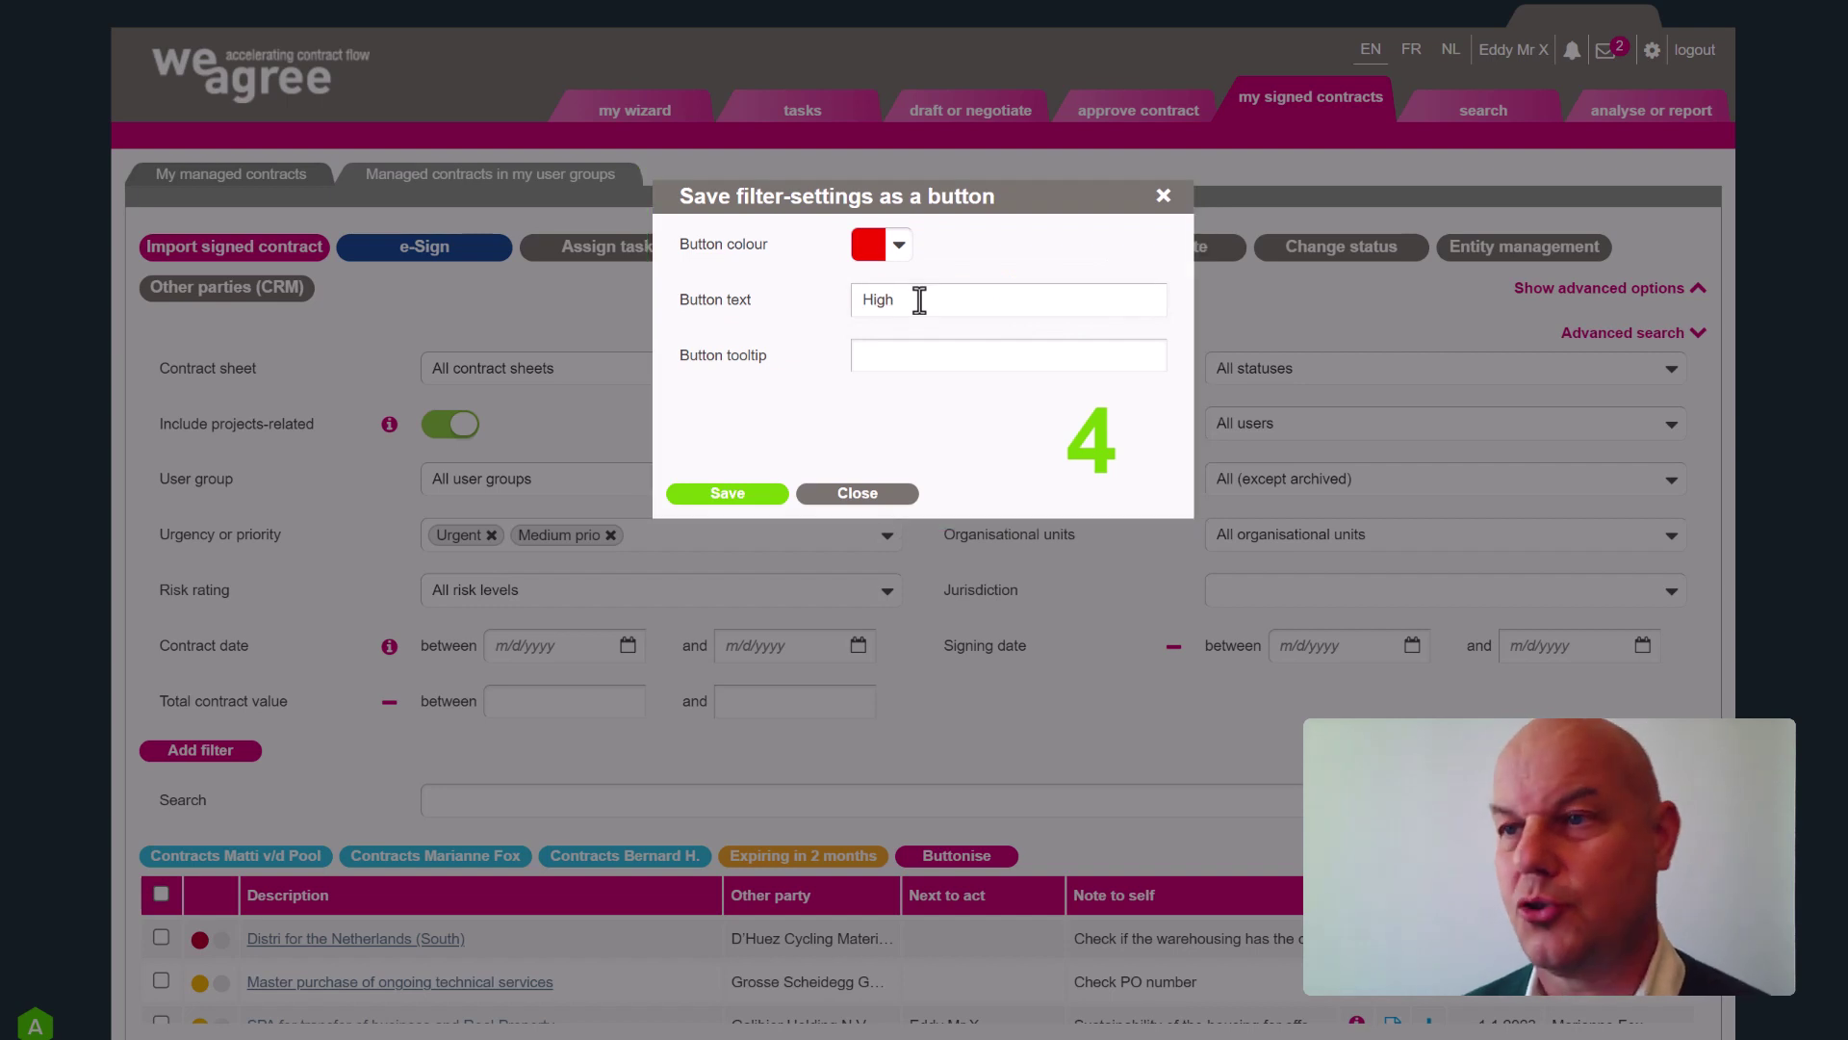
pyautogui.write(' and medium prio action')
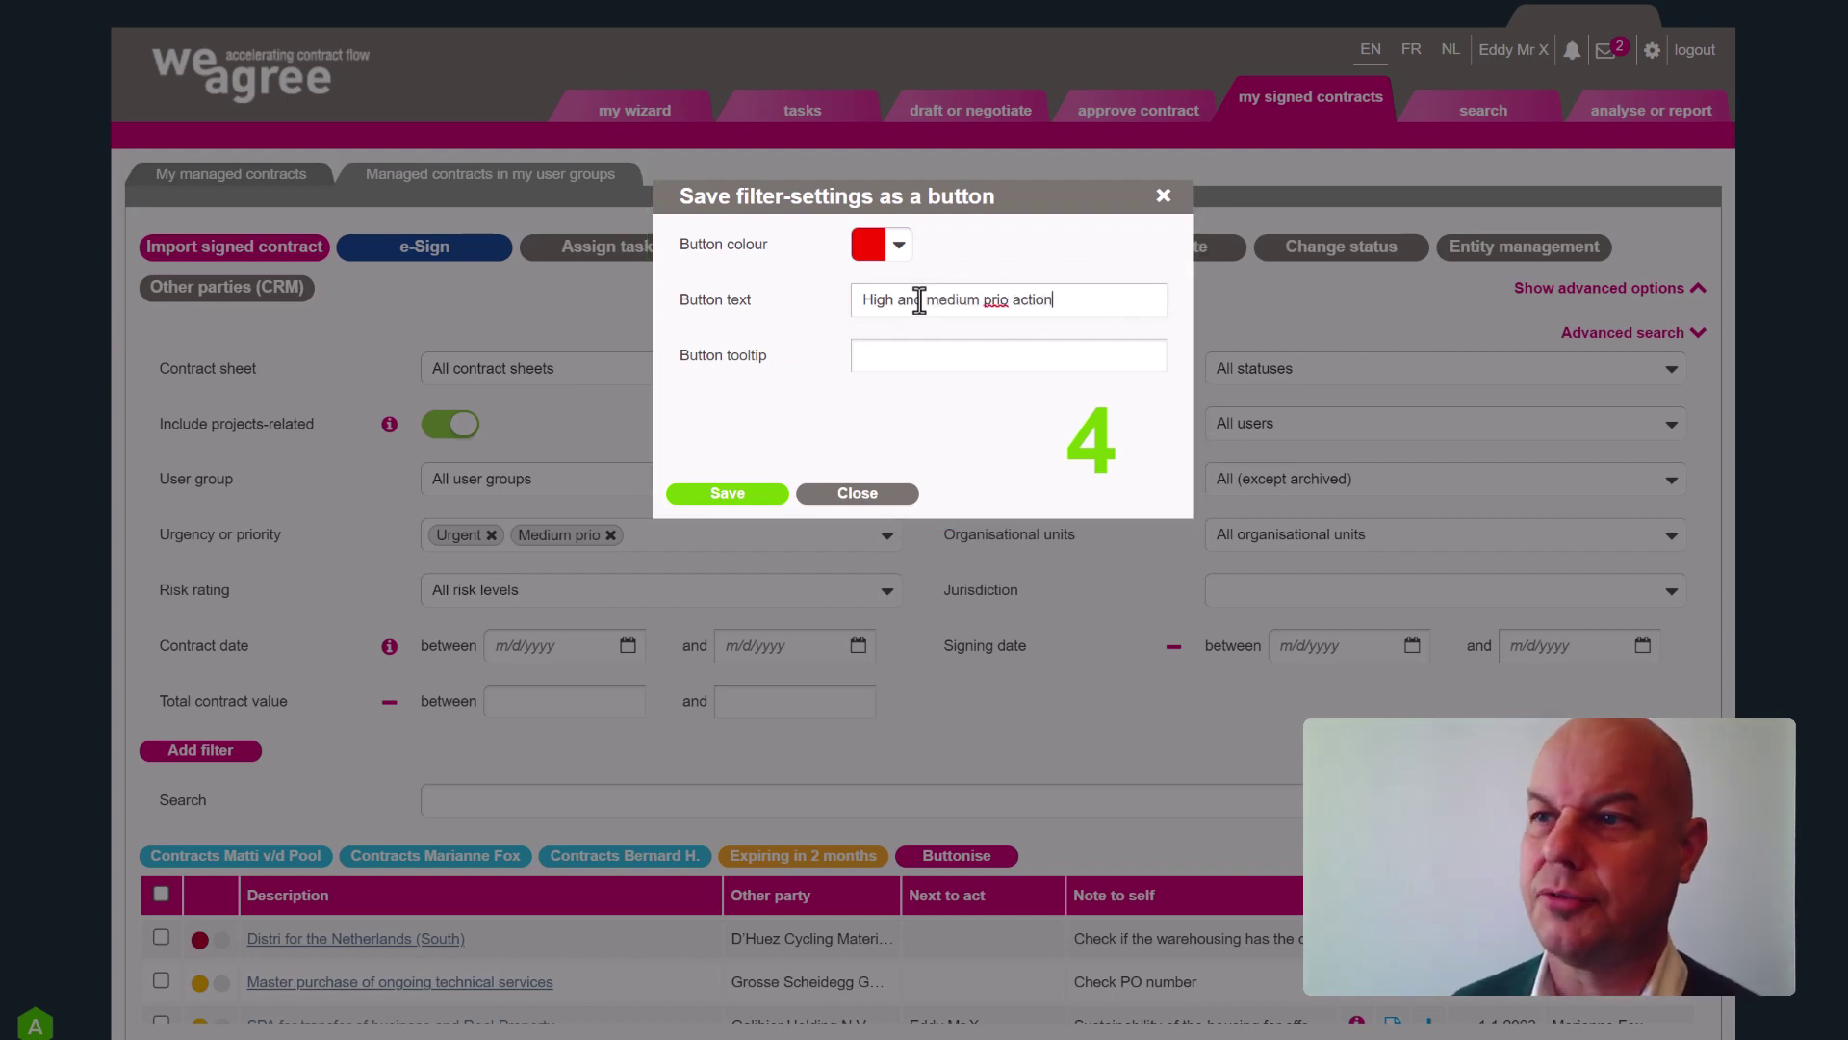
# Add the tooltip "Alle high and medium priority actions in conec tion with CLM contra", save the button and apply it to the list.
pyautogui.click(909, 353)
pyautogui.write('Alle high and medium prio')
pyautogui.write('rity actions in conec tion with CLM contra')
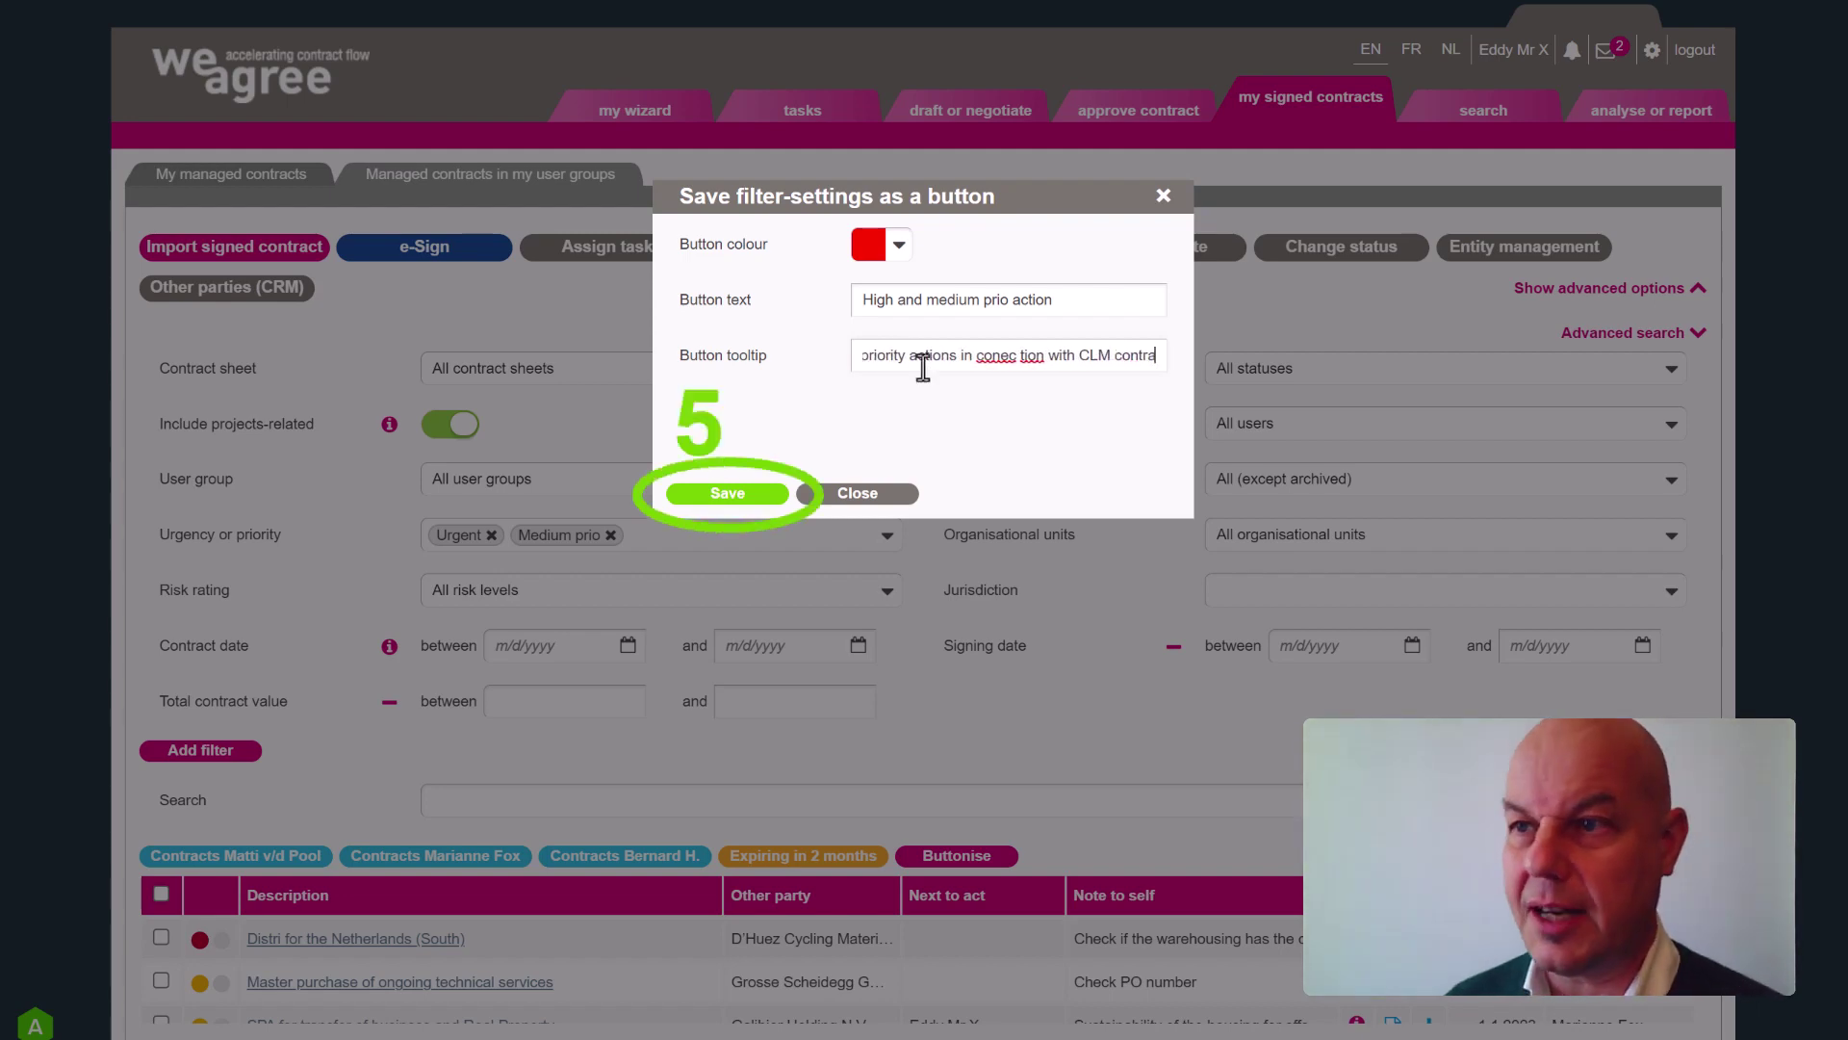
pyautogui.click(731, 492)
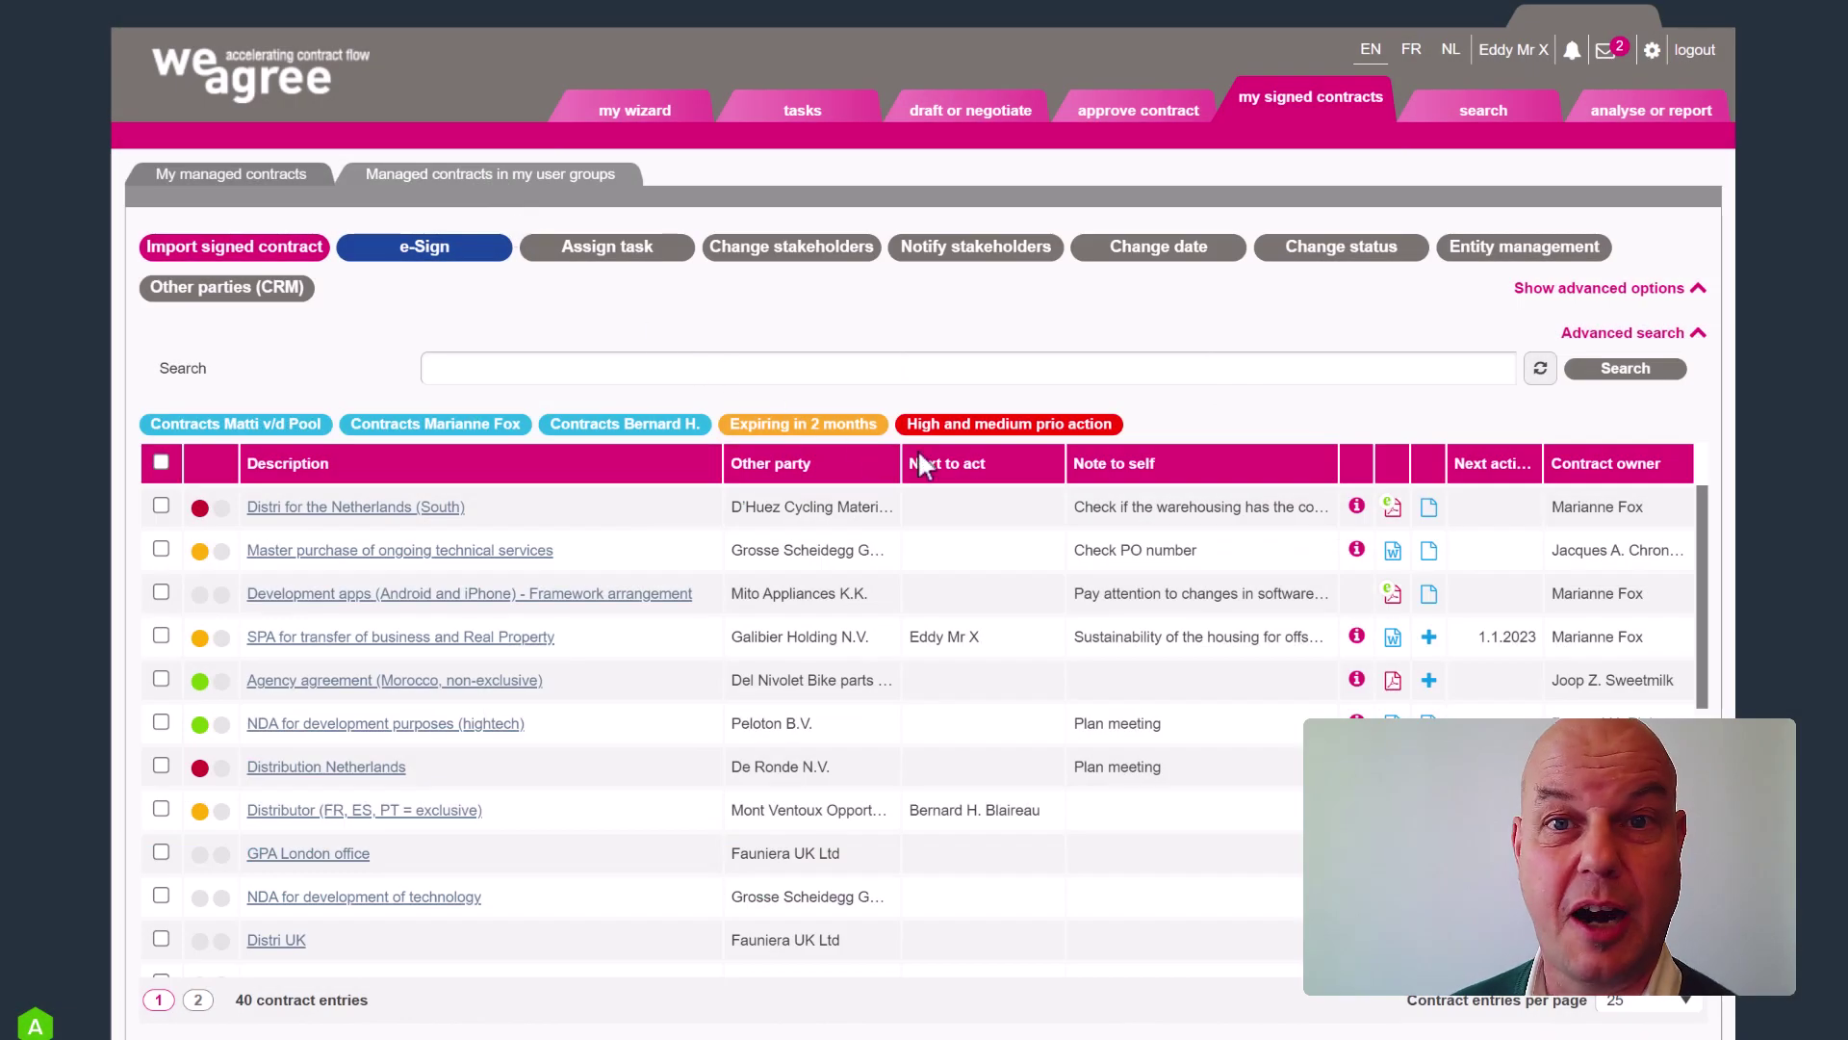
pyautogui.click(1003, 425)
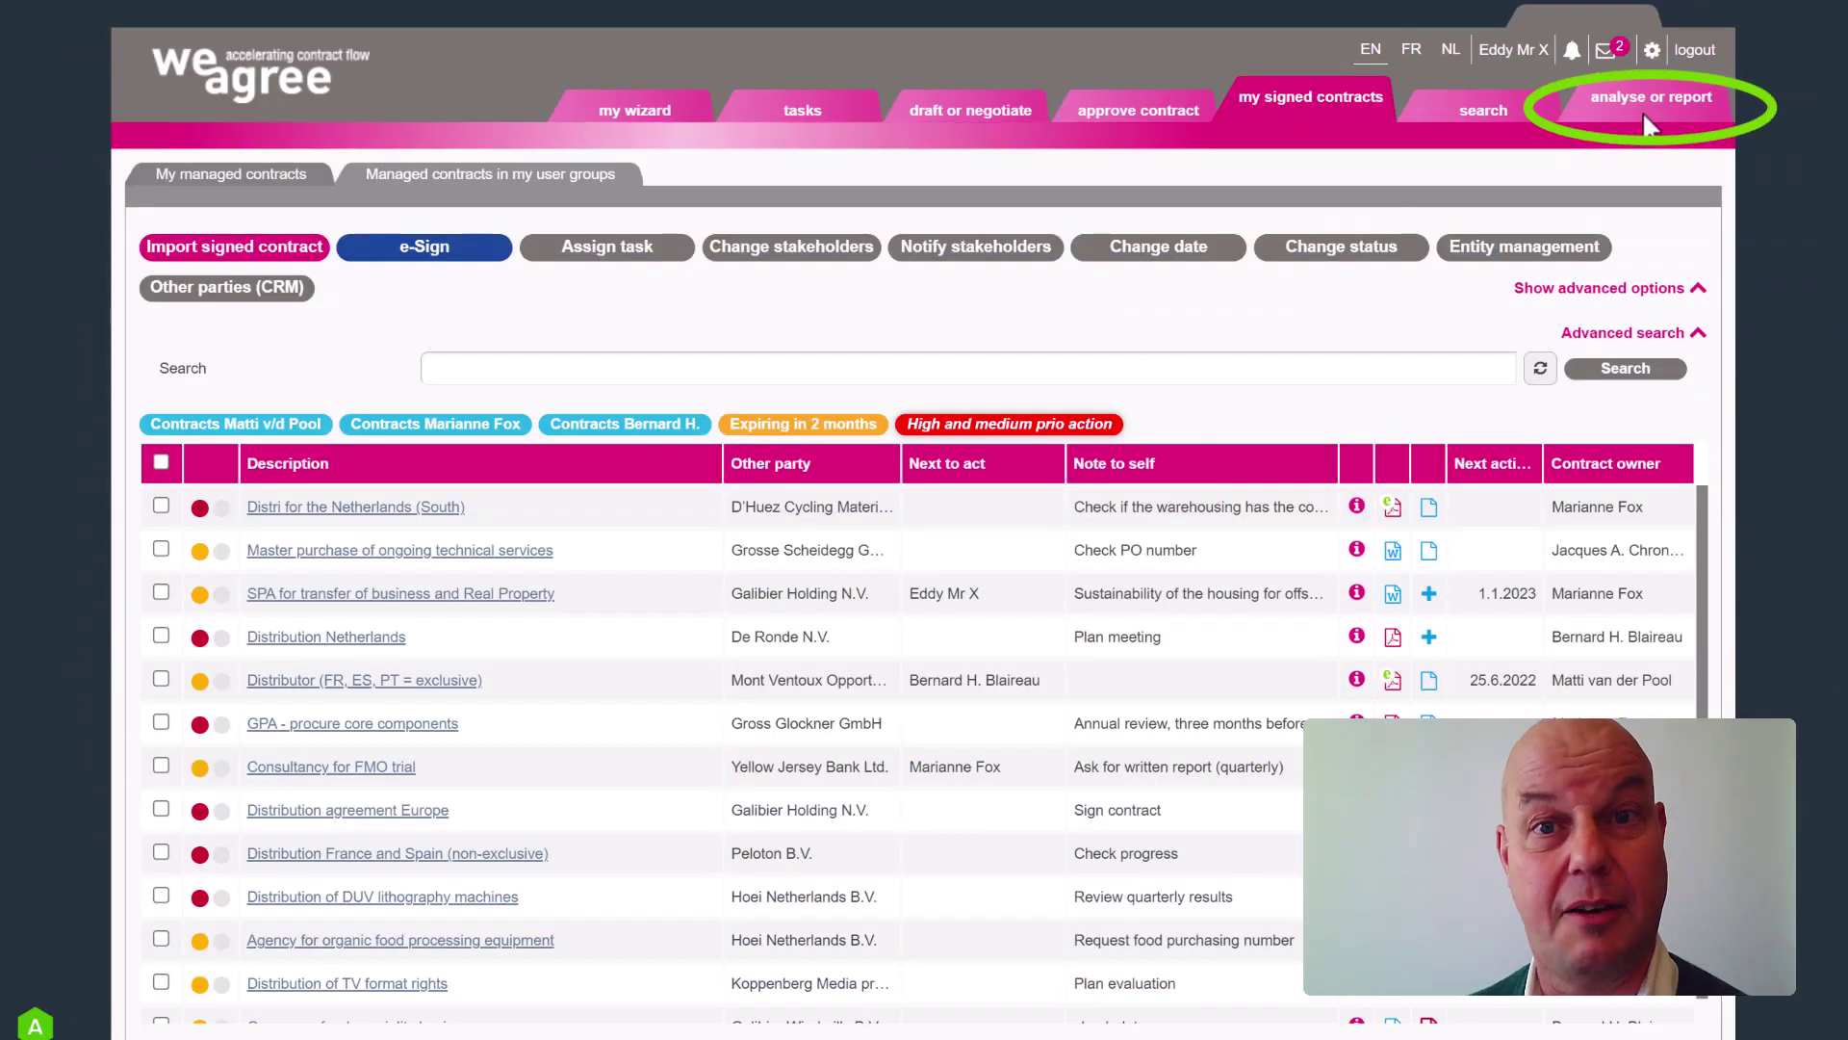
# Open the analysis and reporting overview and inspect contract counts per country in the business-countries and supplier-location maps.
pyautogui.click(1644, 110)
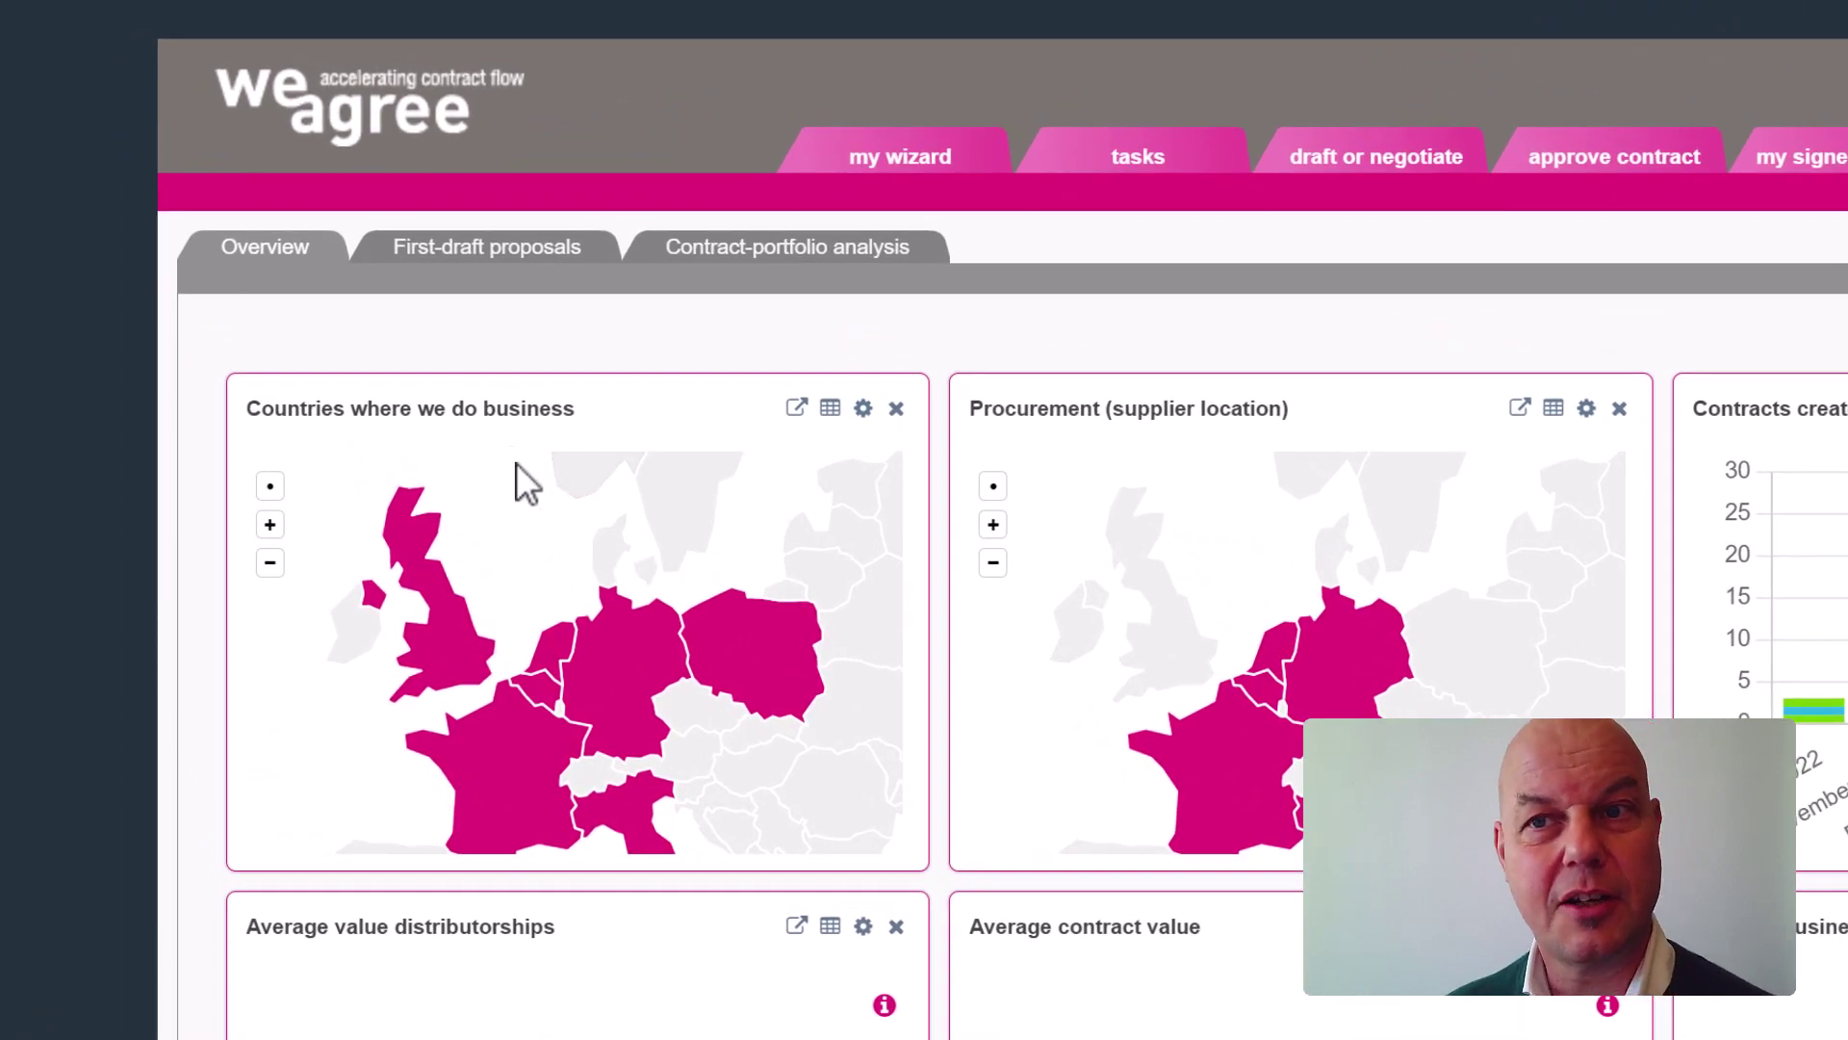
pyautogui.moveTo(520, 799)
pyautogui.click(516, 760)
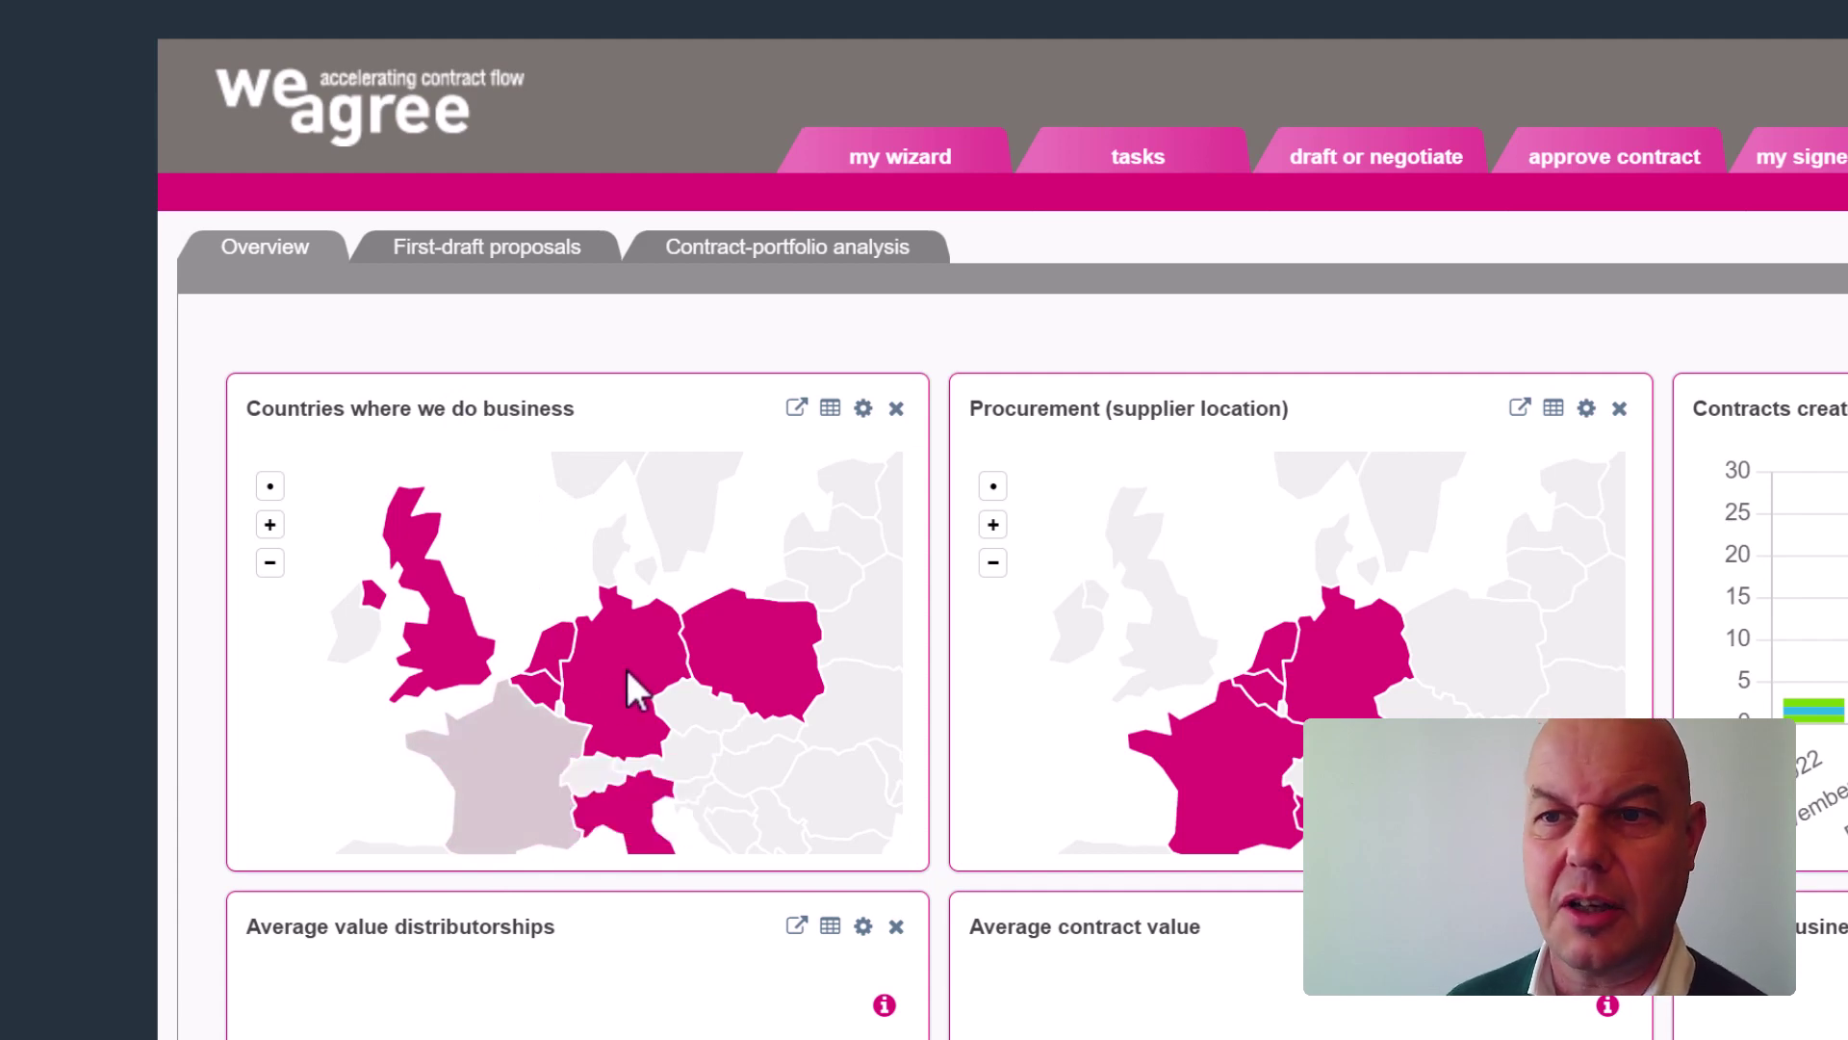
pyautogui.moveTo(628, 668)
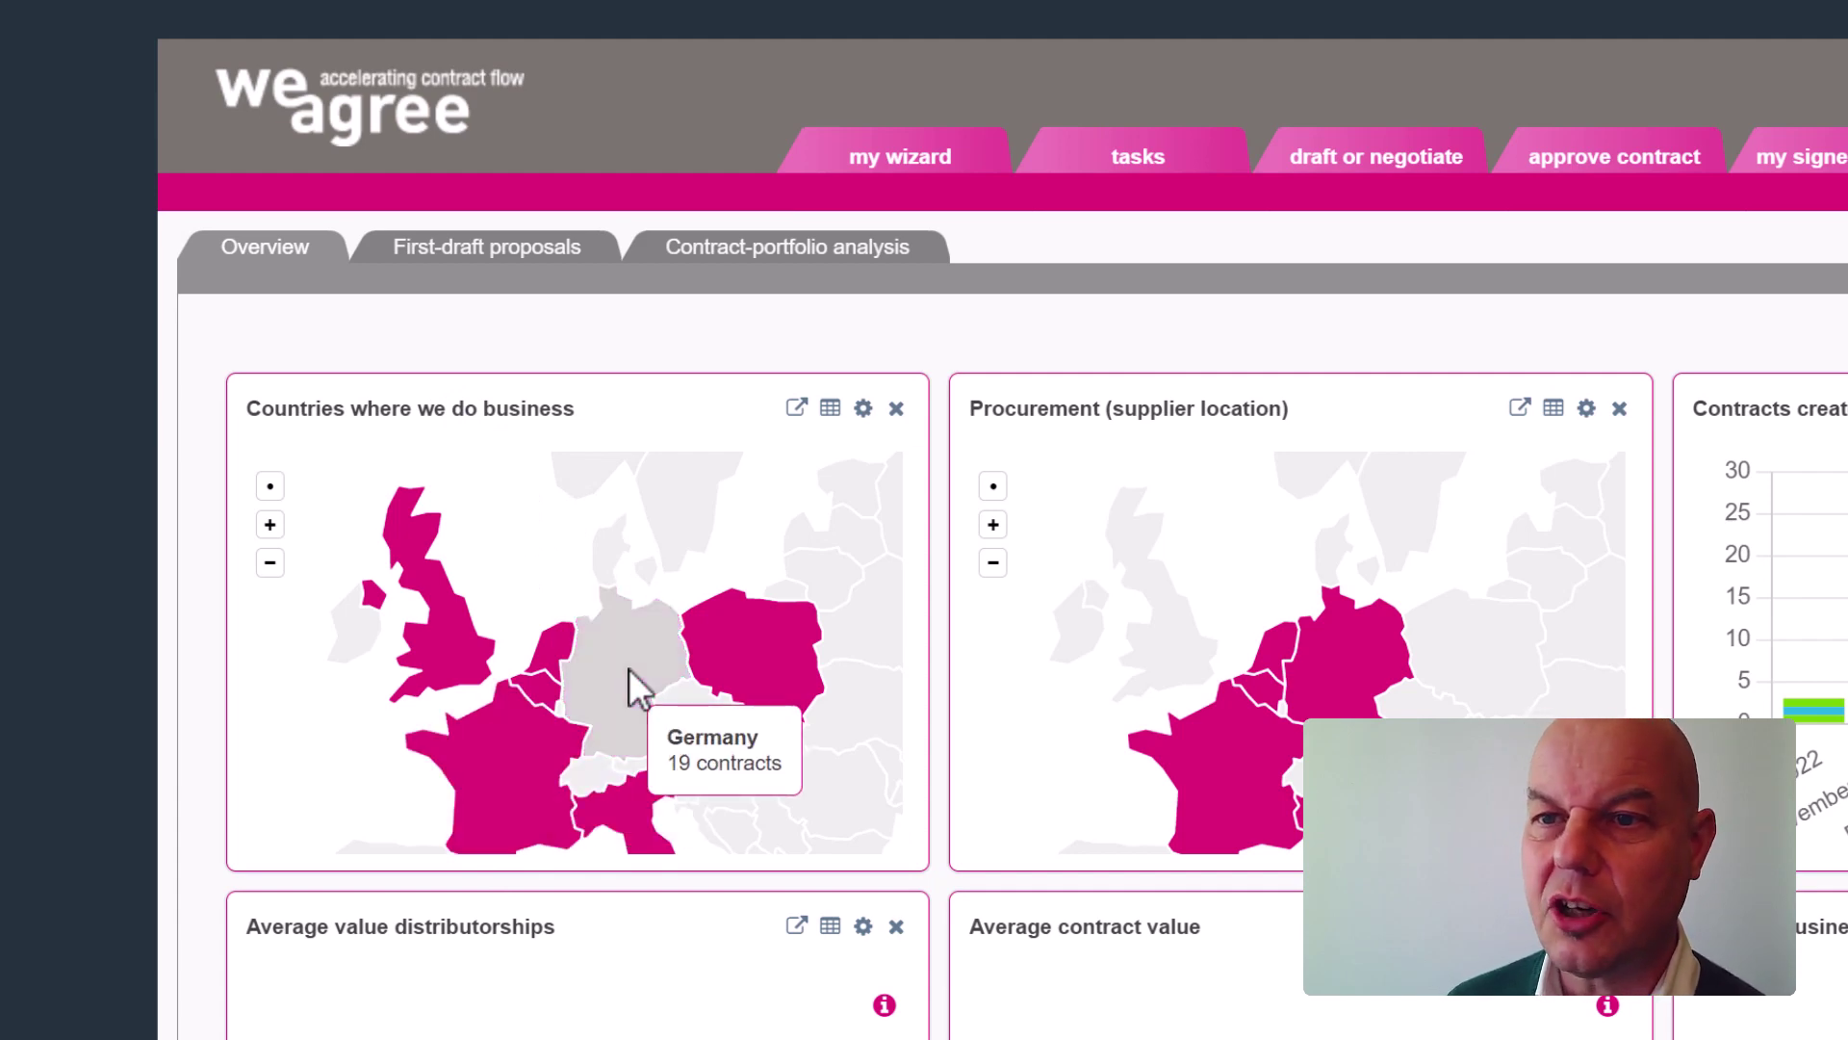
pyautogui.moveTo(546, 640)
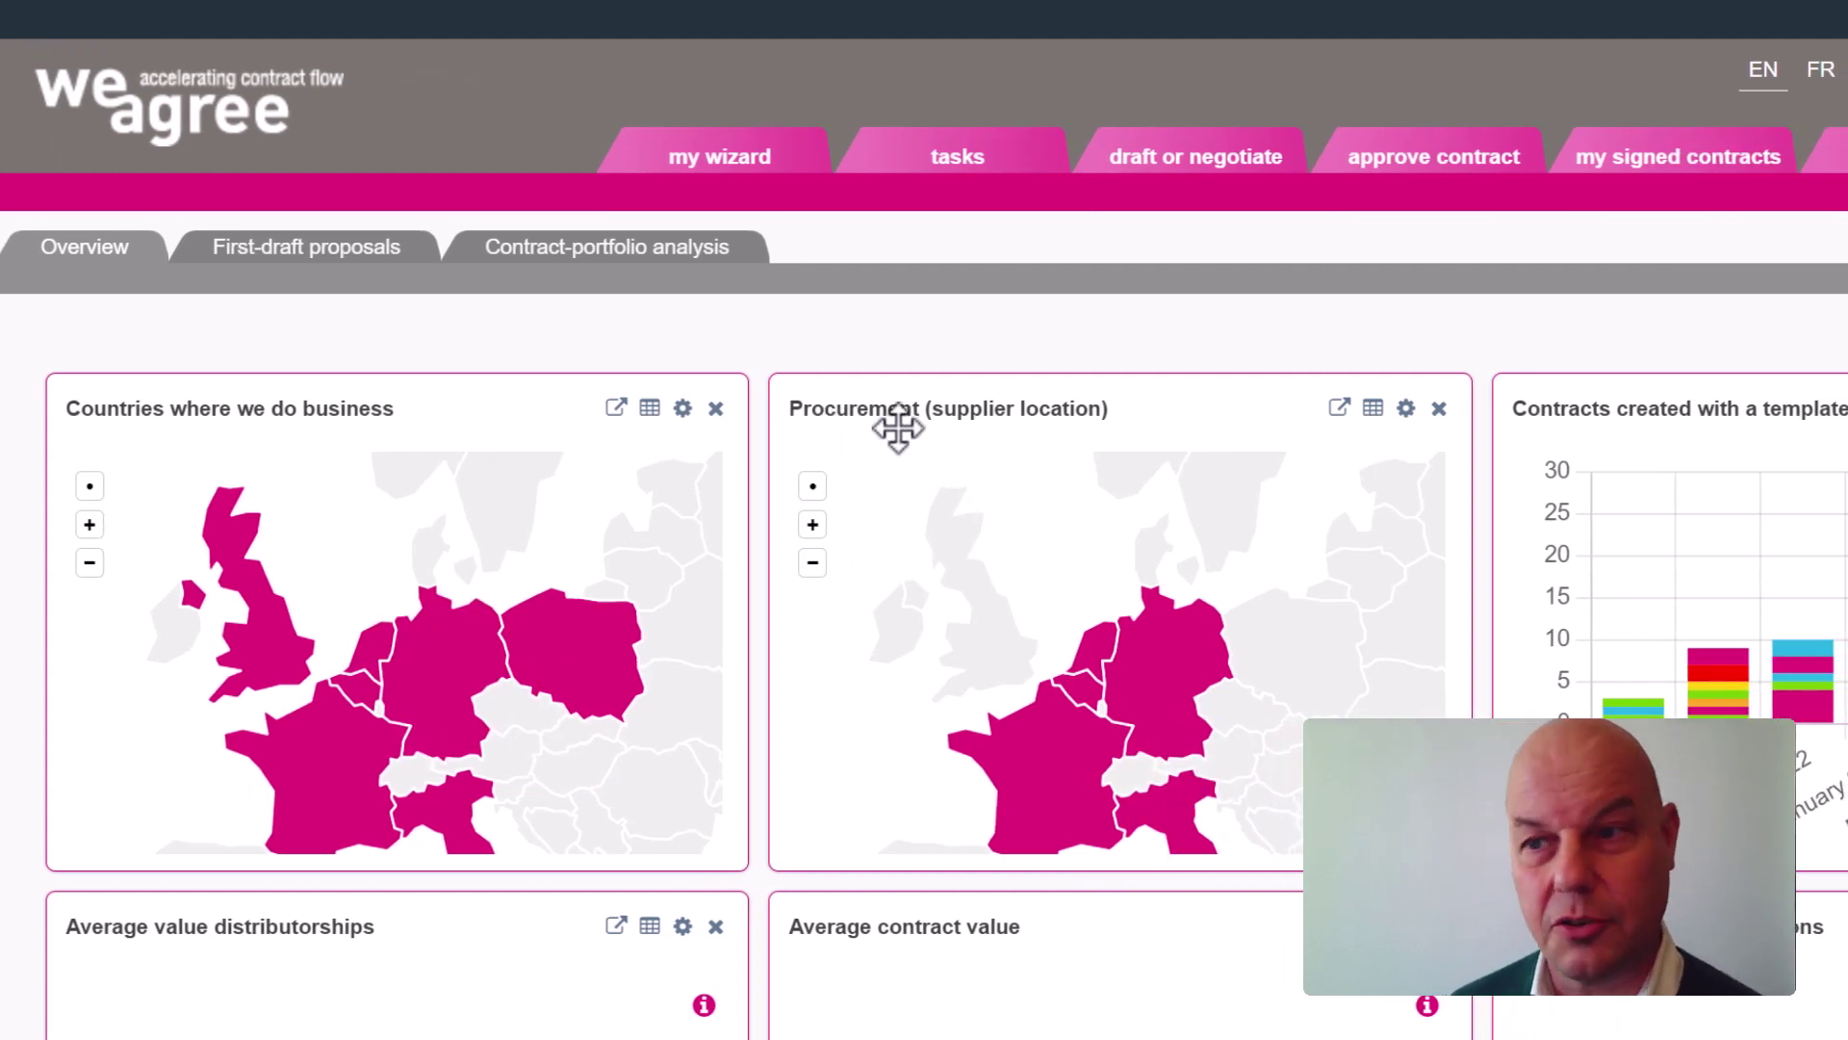
pyautogui.moveTo(1043, 772)
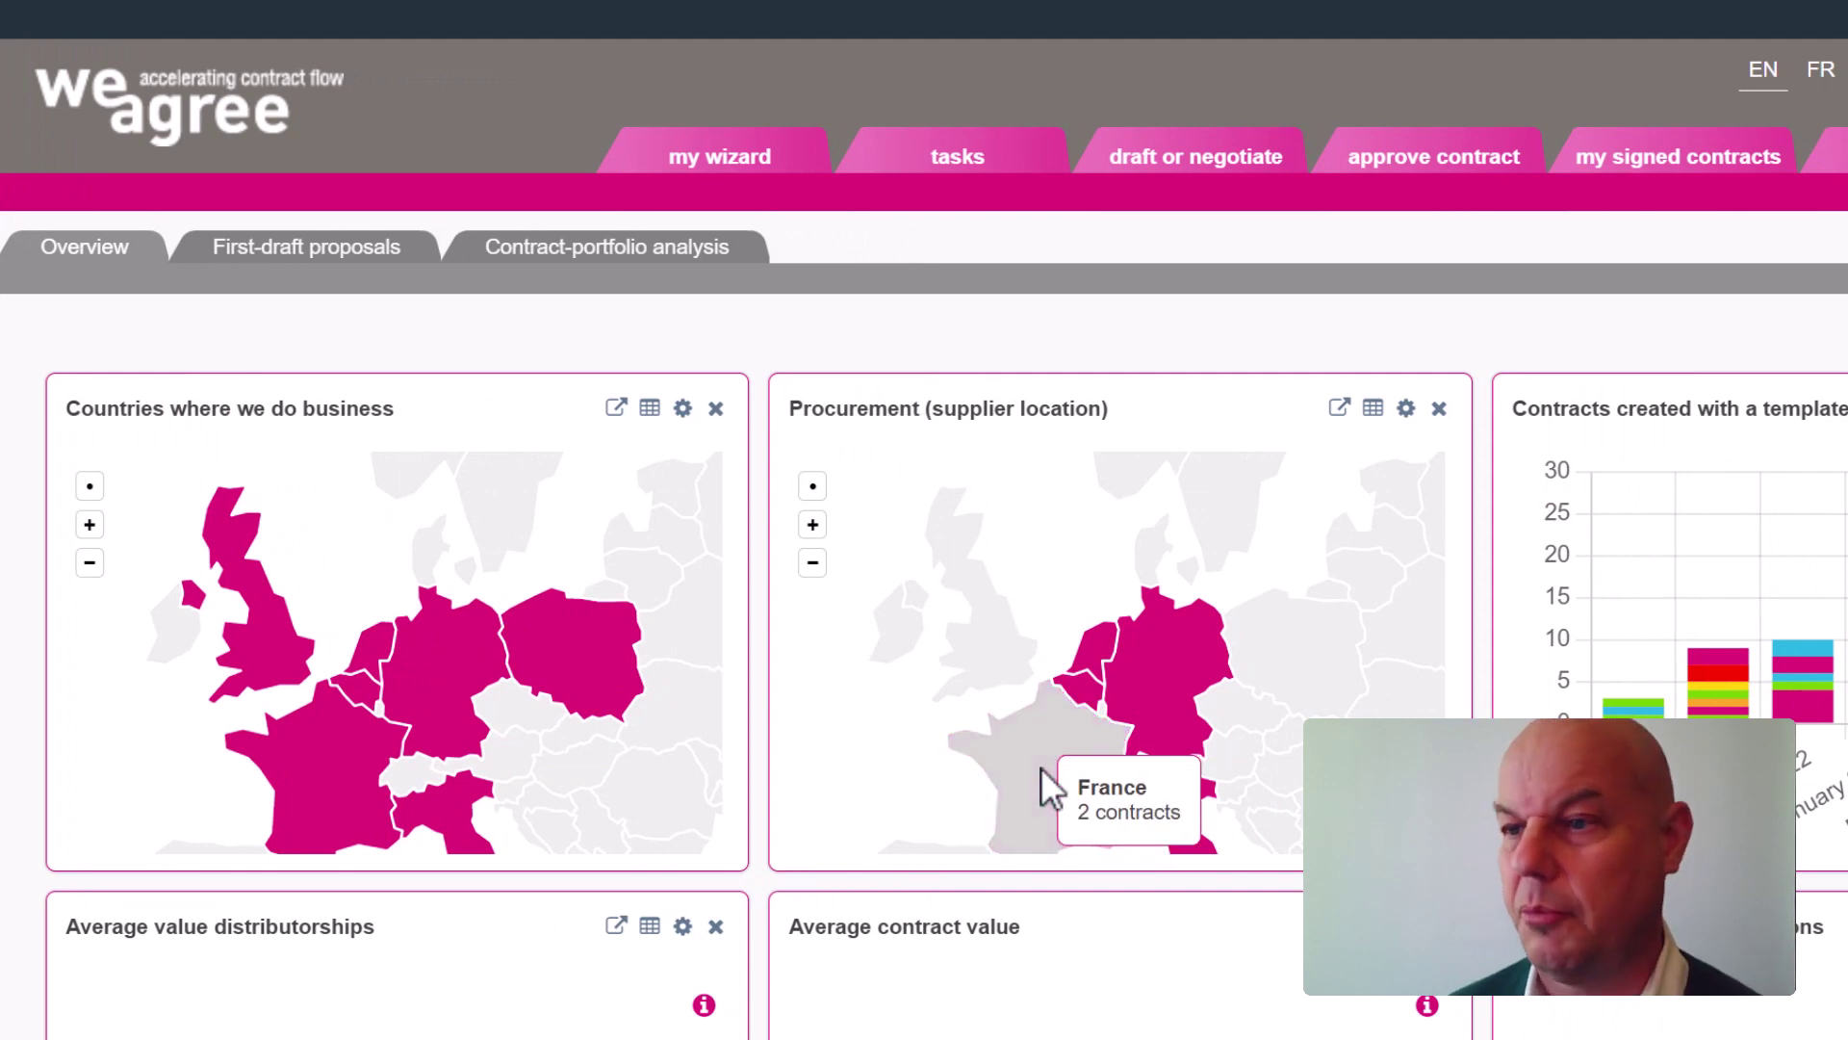
pyautogui.moveTo(1145, 680)
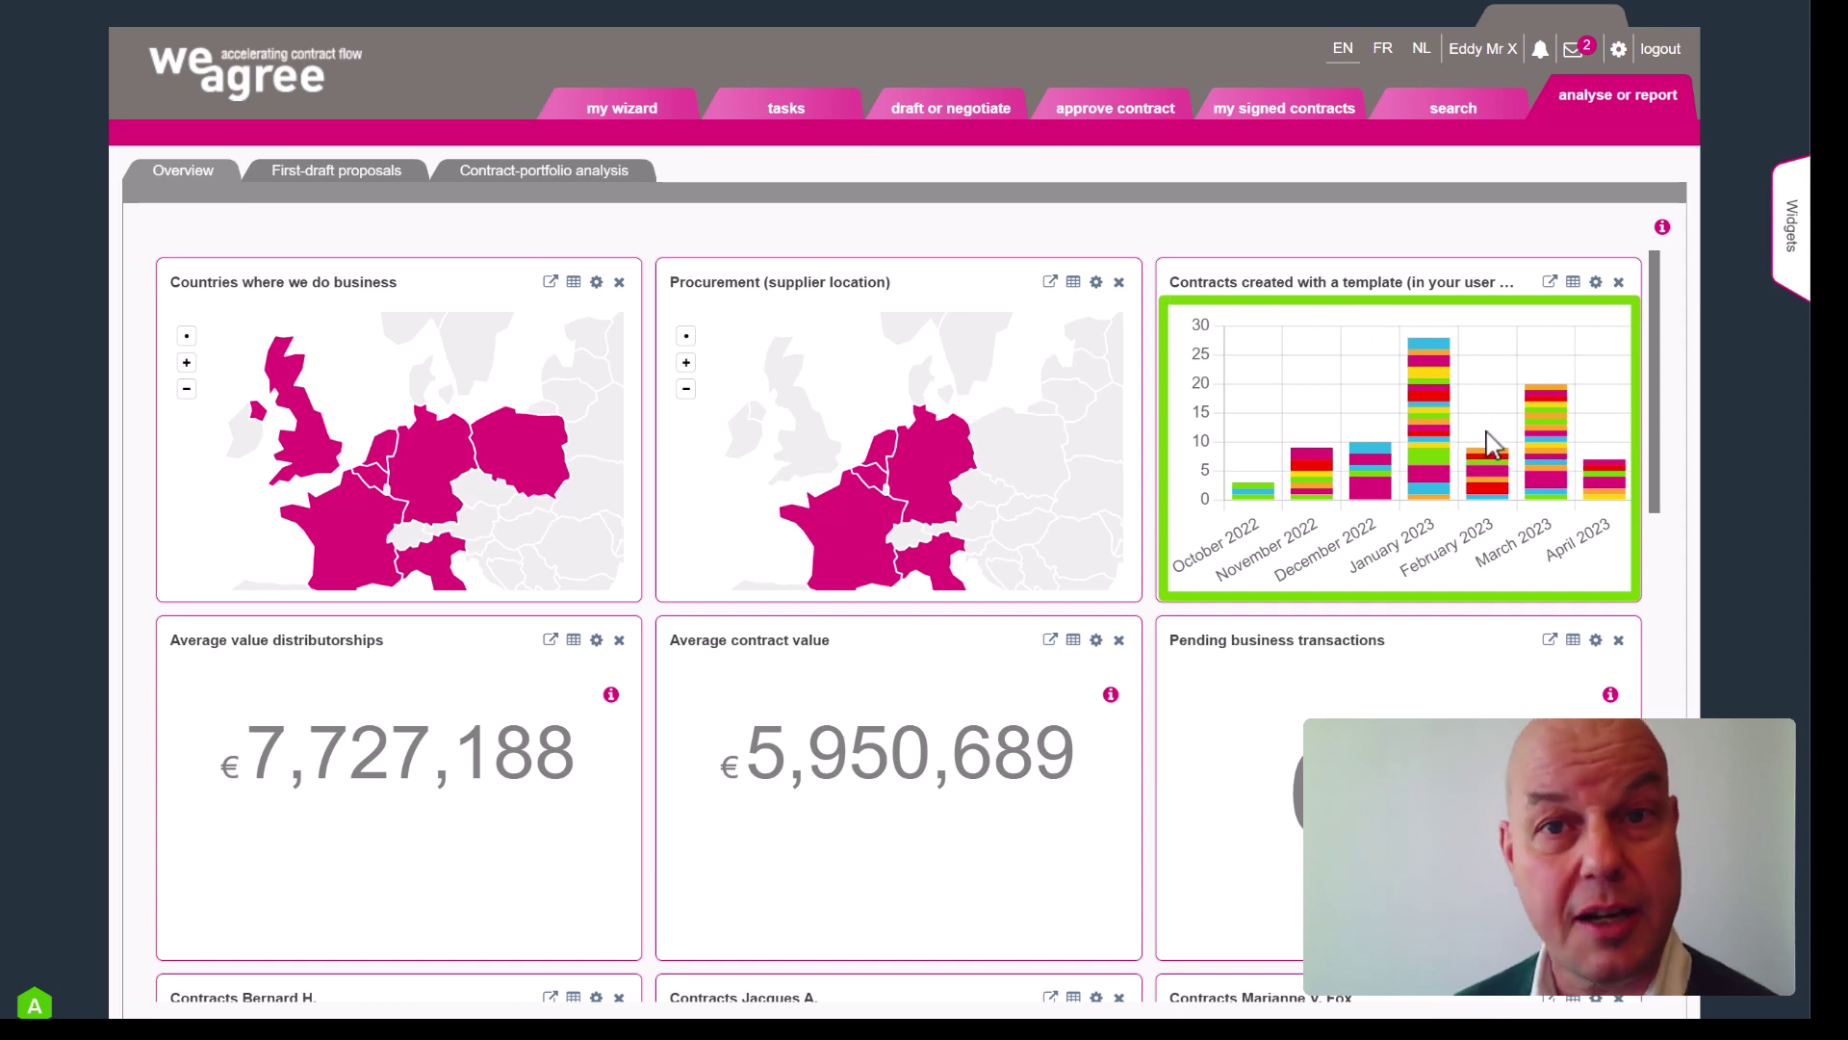
# View the contracts behind the February 2023 Agency agreement segment of the template chart and return to the reporting overview.
pyautogui.moveTo(1492, 500)
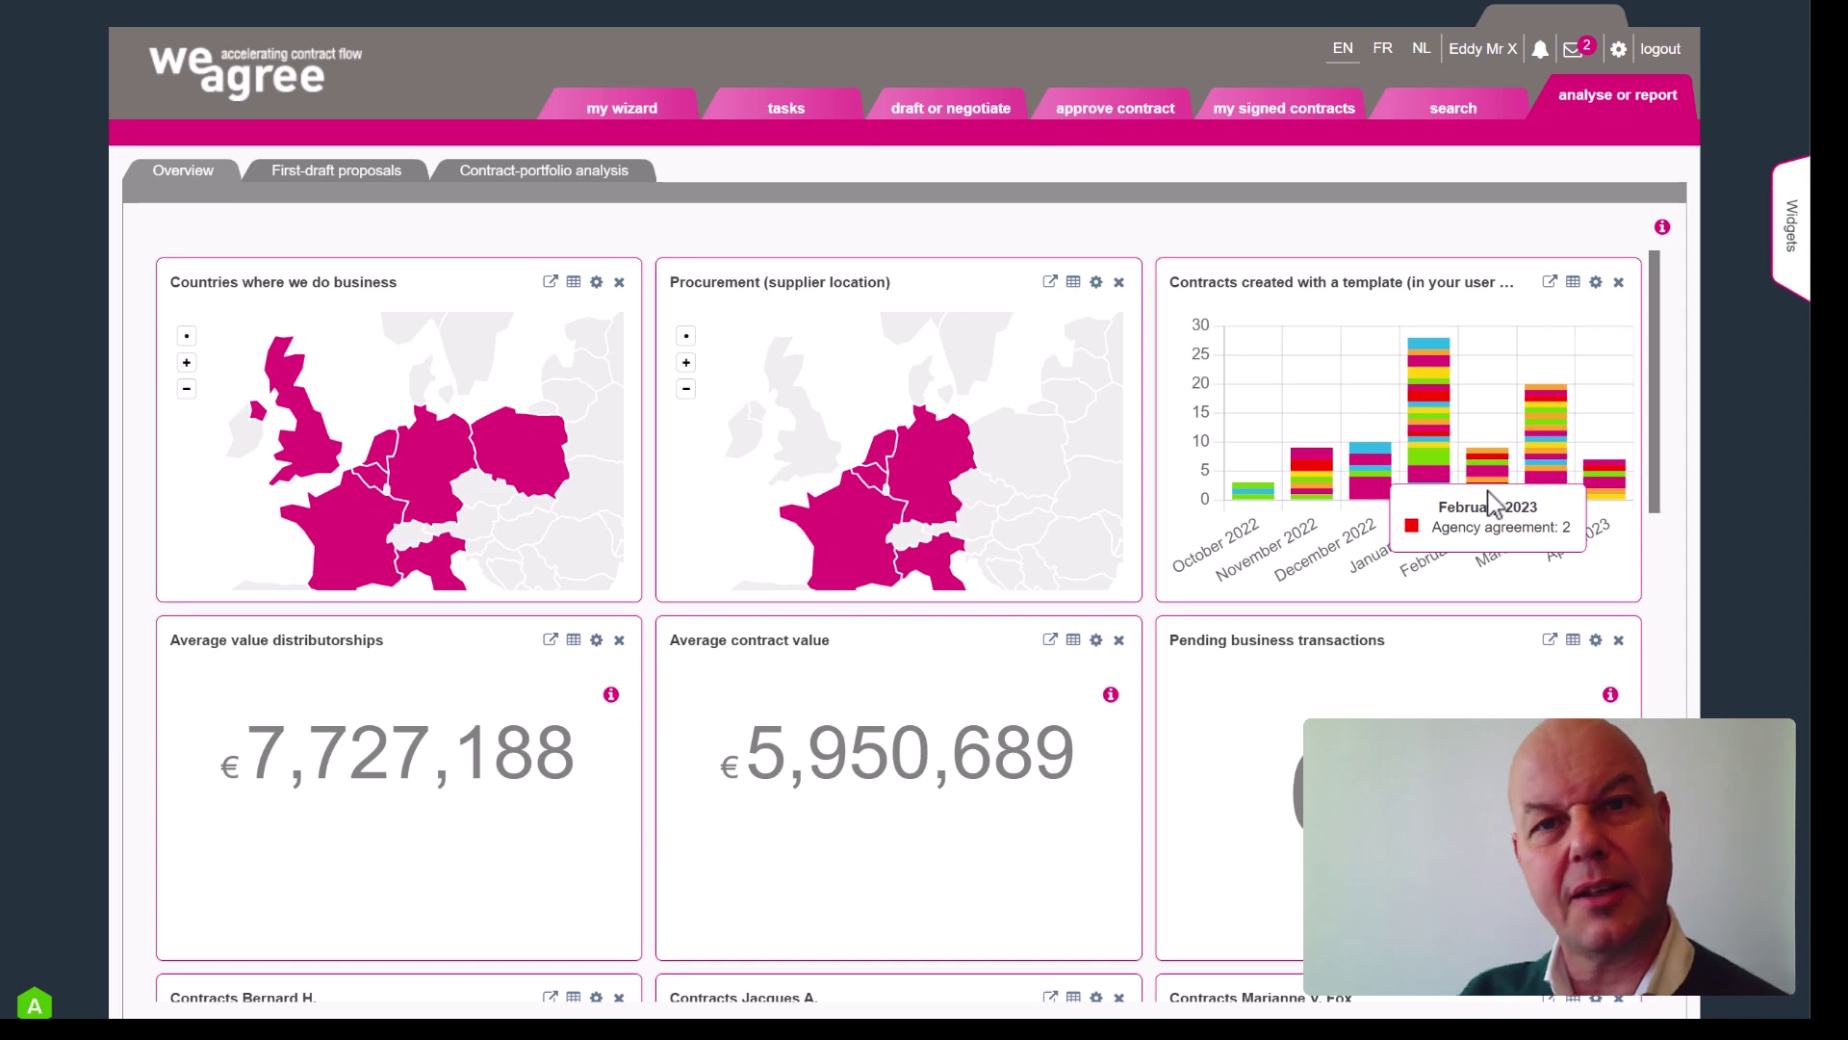
pyautogui.click(1489, 502)
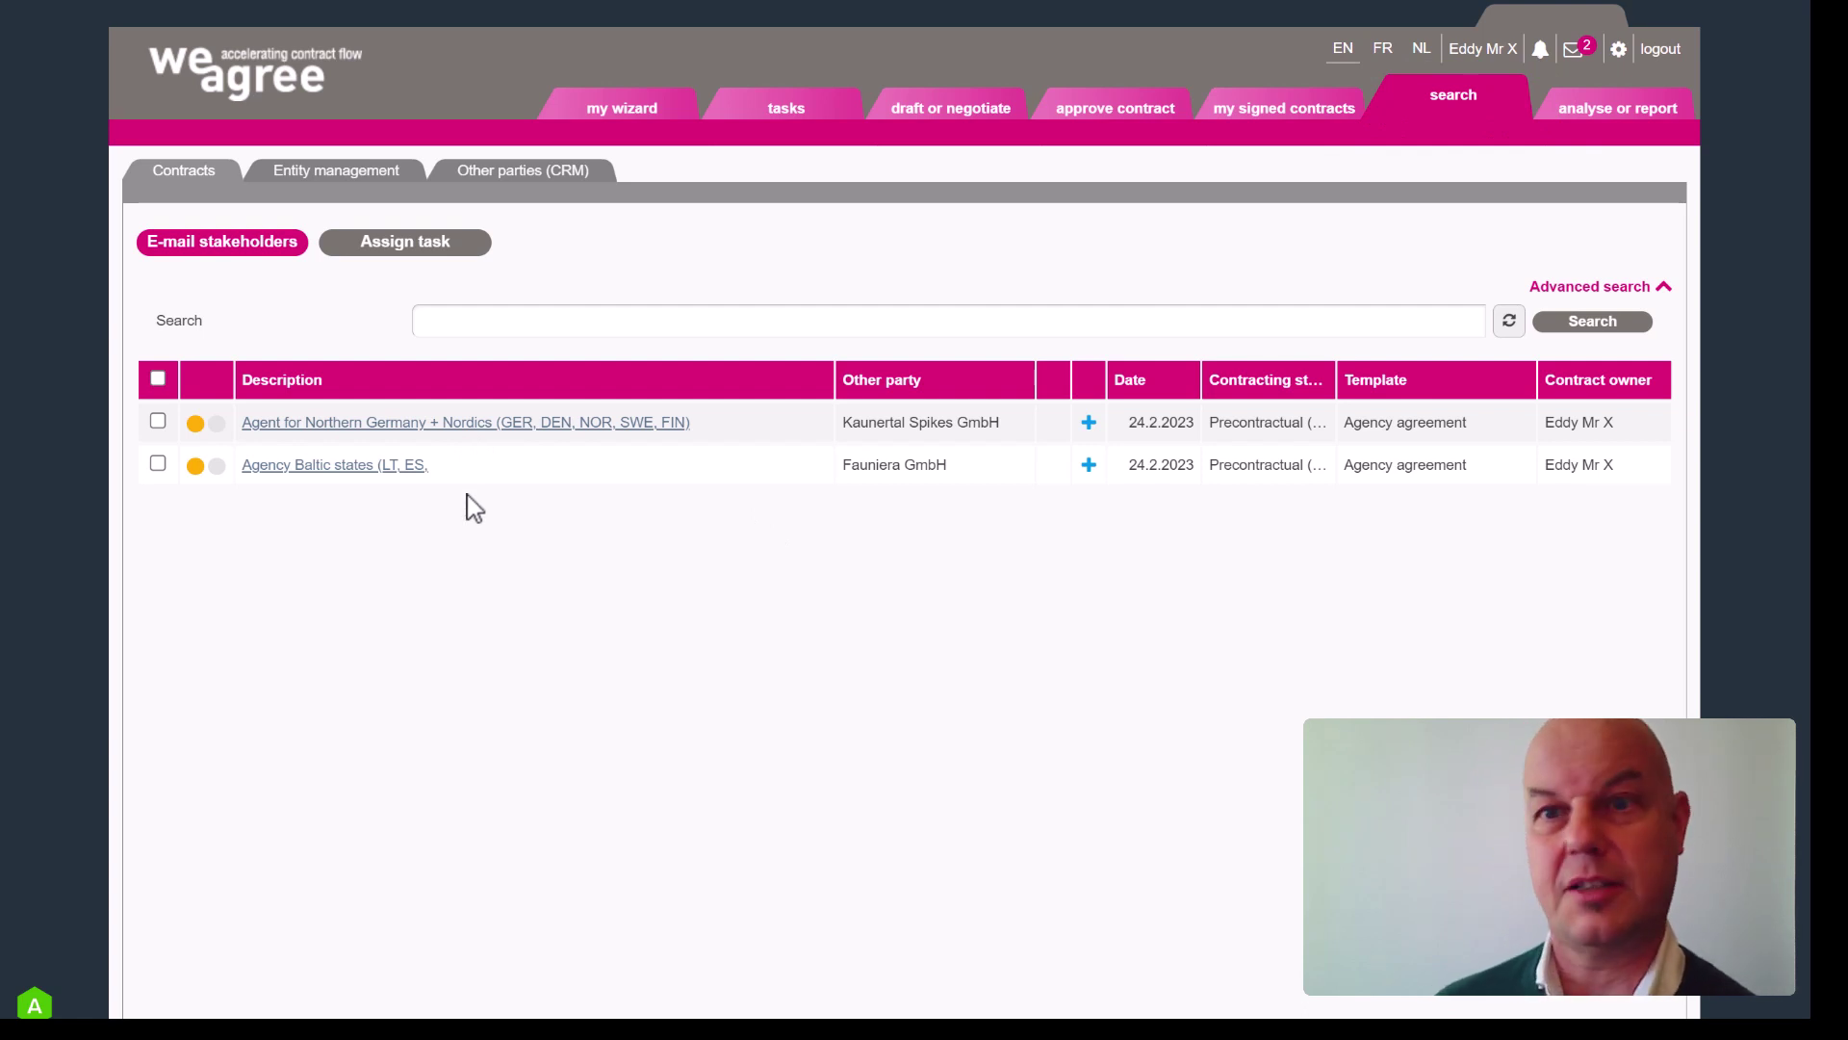
pyautogui.click(1618, 104)
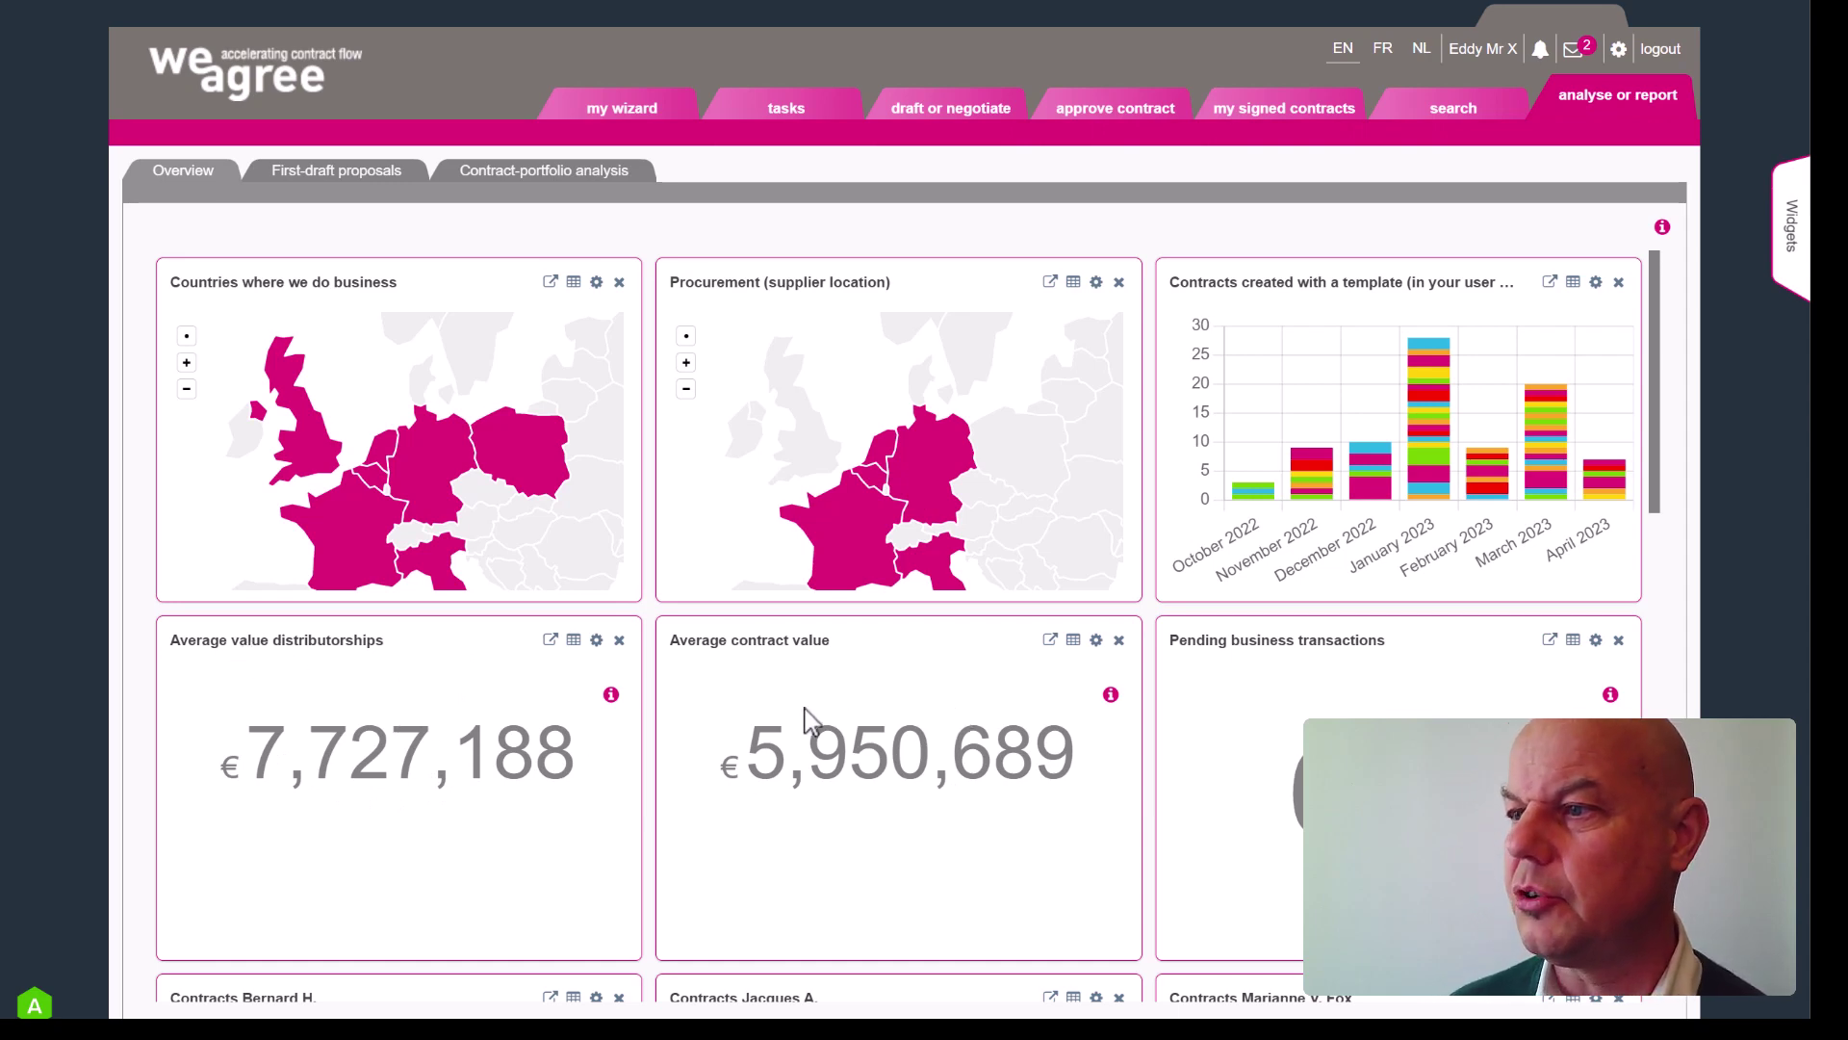
# Review the widgets for contract values, pending transactions, contracts per owner, e-signing, monthly signings, approvals and average processing times.
pyautogui.scroll(-1, 807, 717)
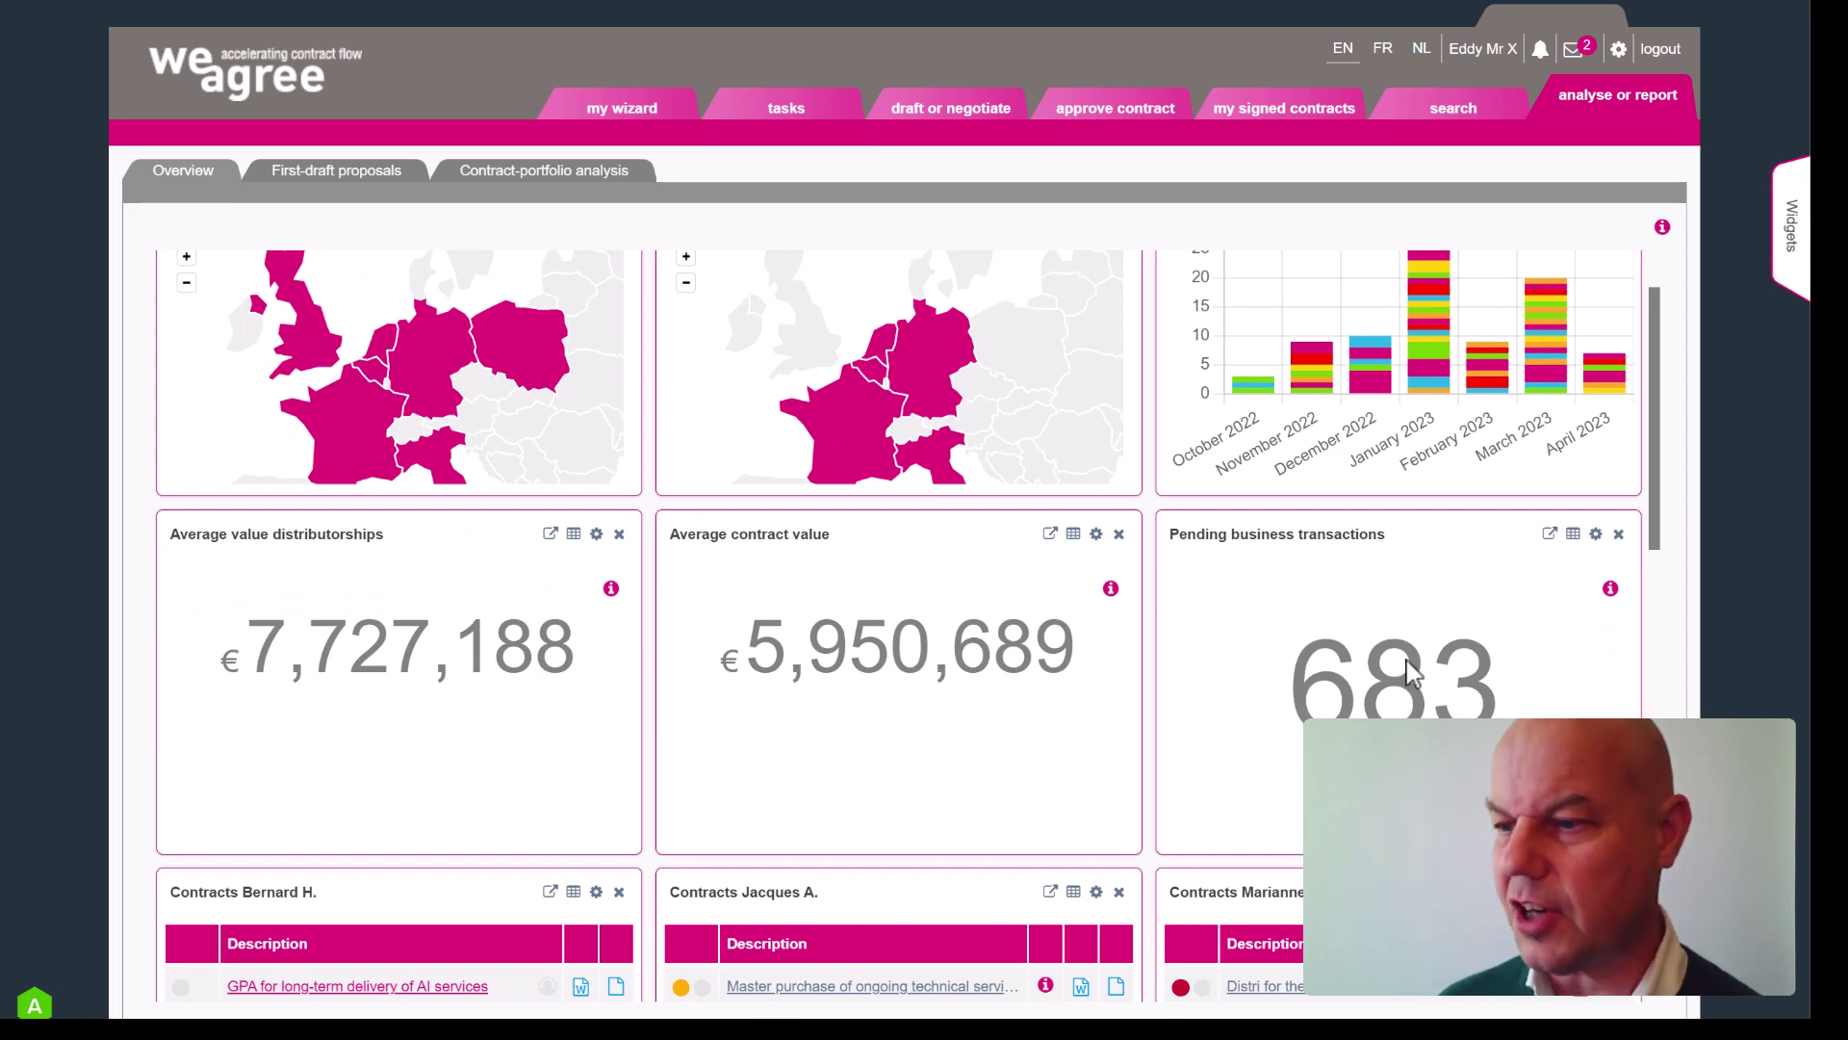
pyautogui.scroll(-5, 1405, 669)
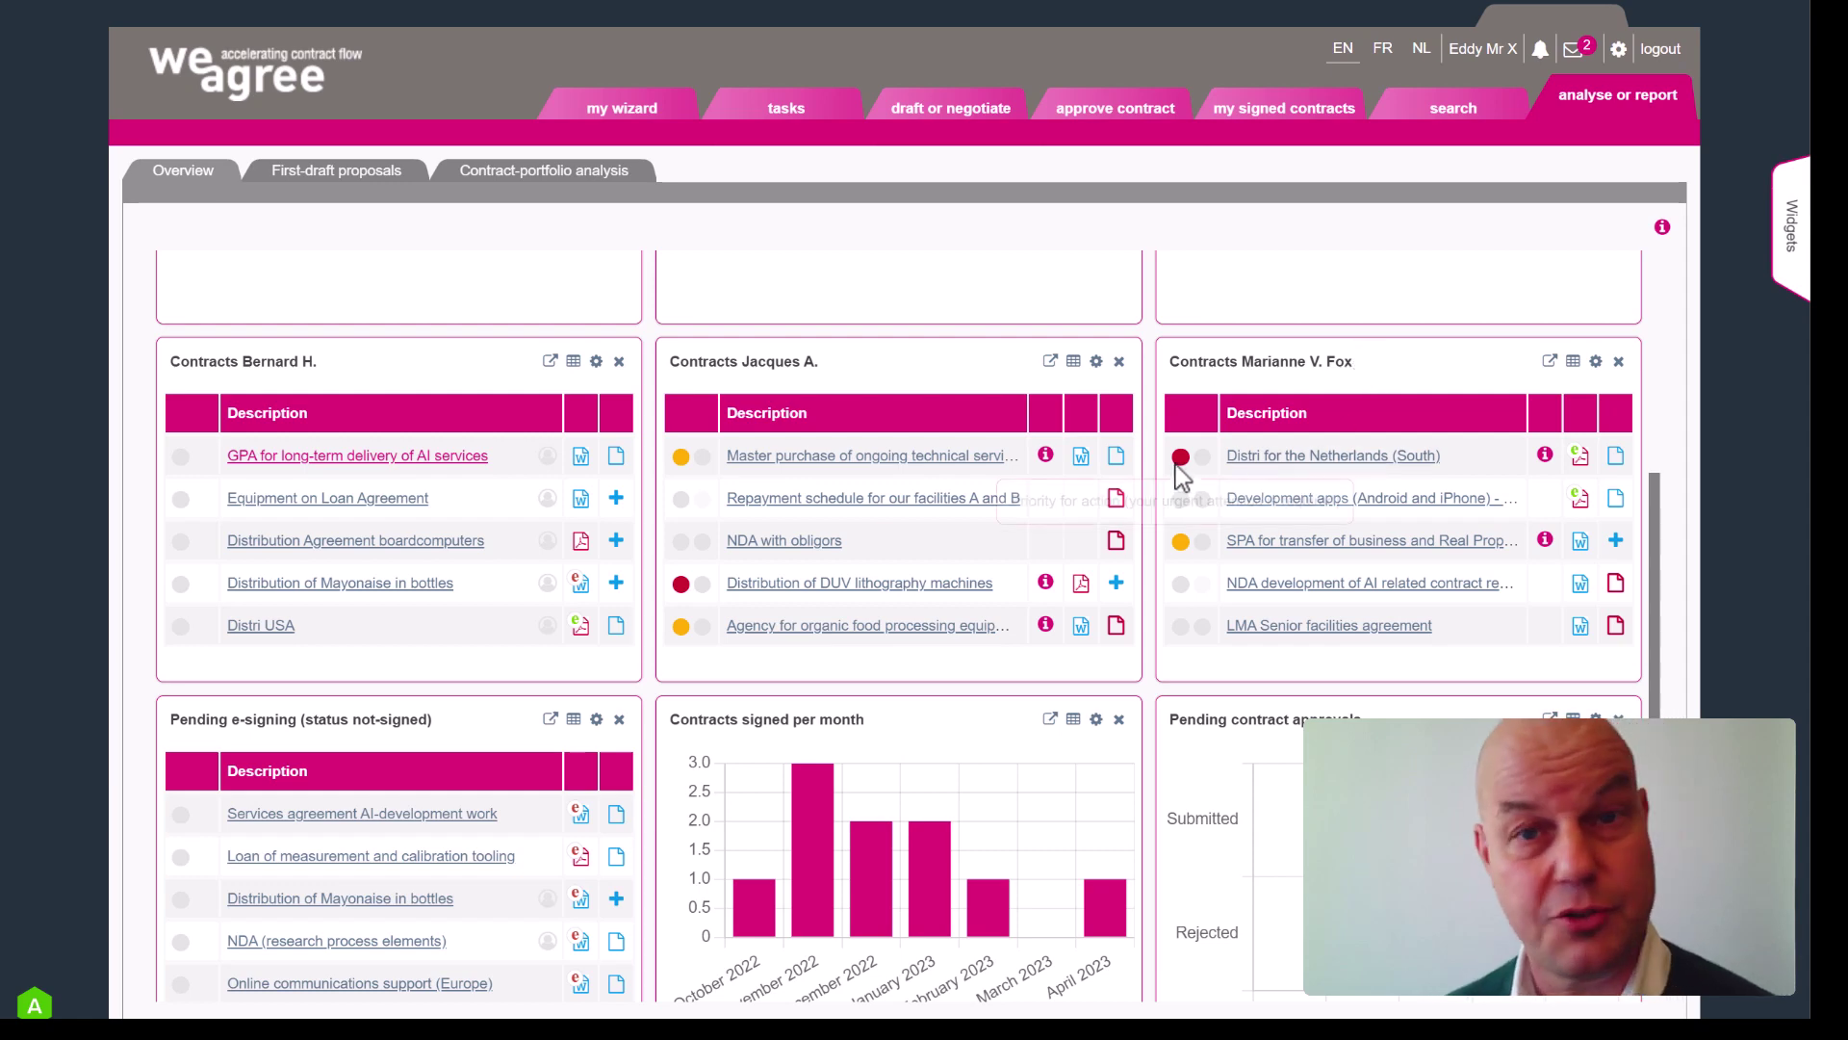
pyautogui.moveTo(1176, 465)
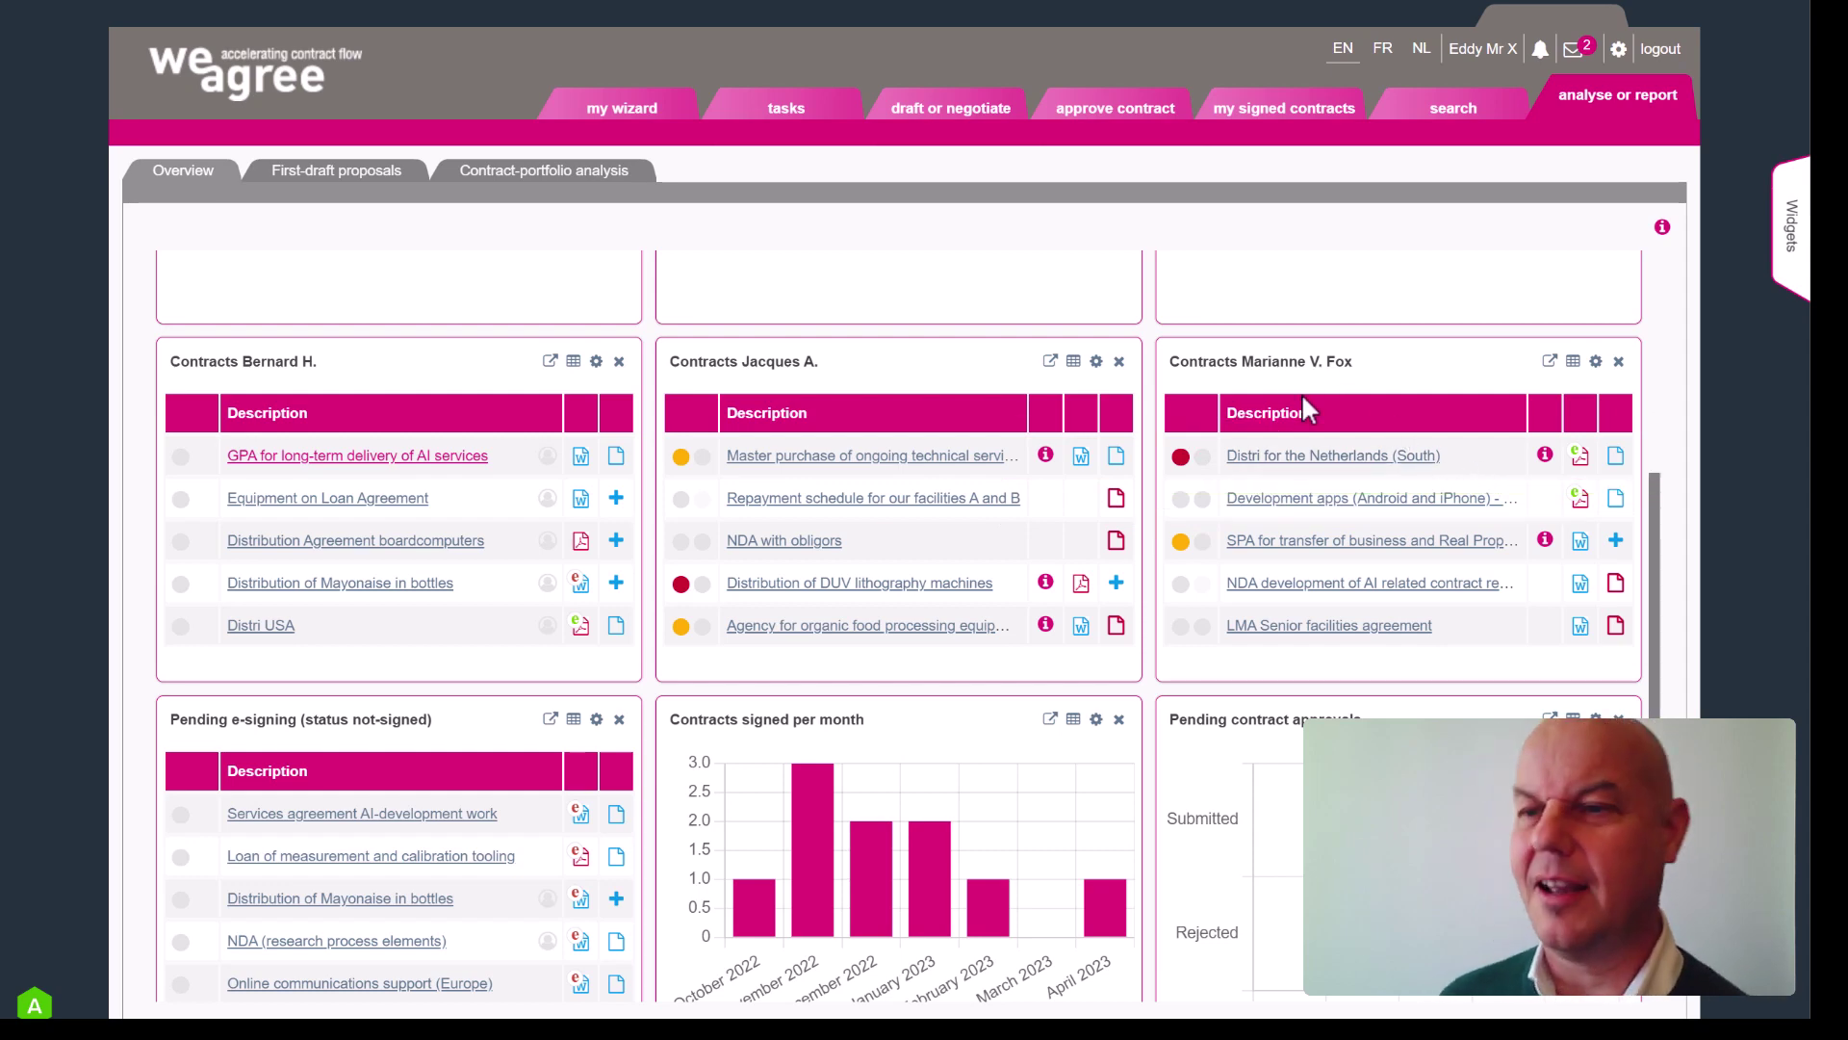
pyautogui.scroll(-3, 647, 592)
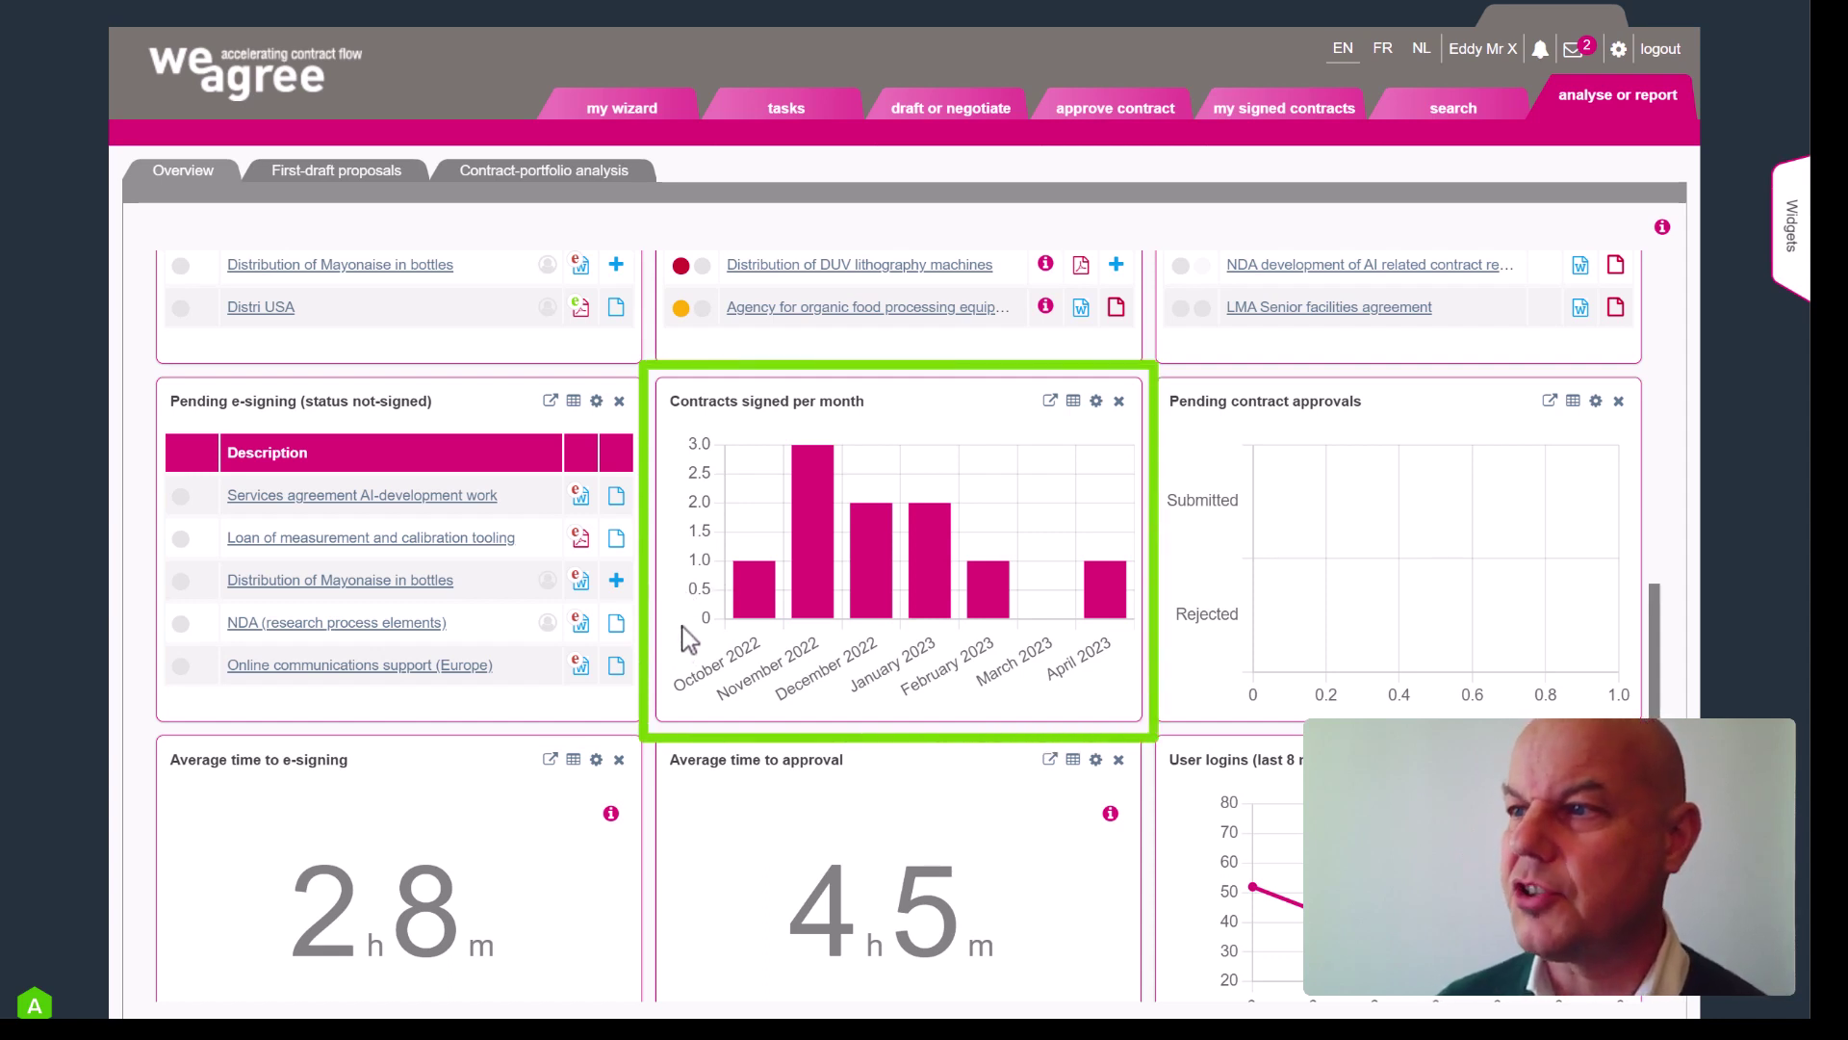
pyautogui.scroll(-1, 688, 637)
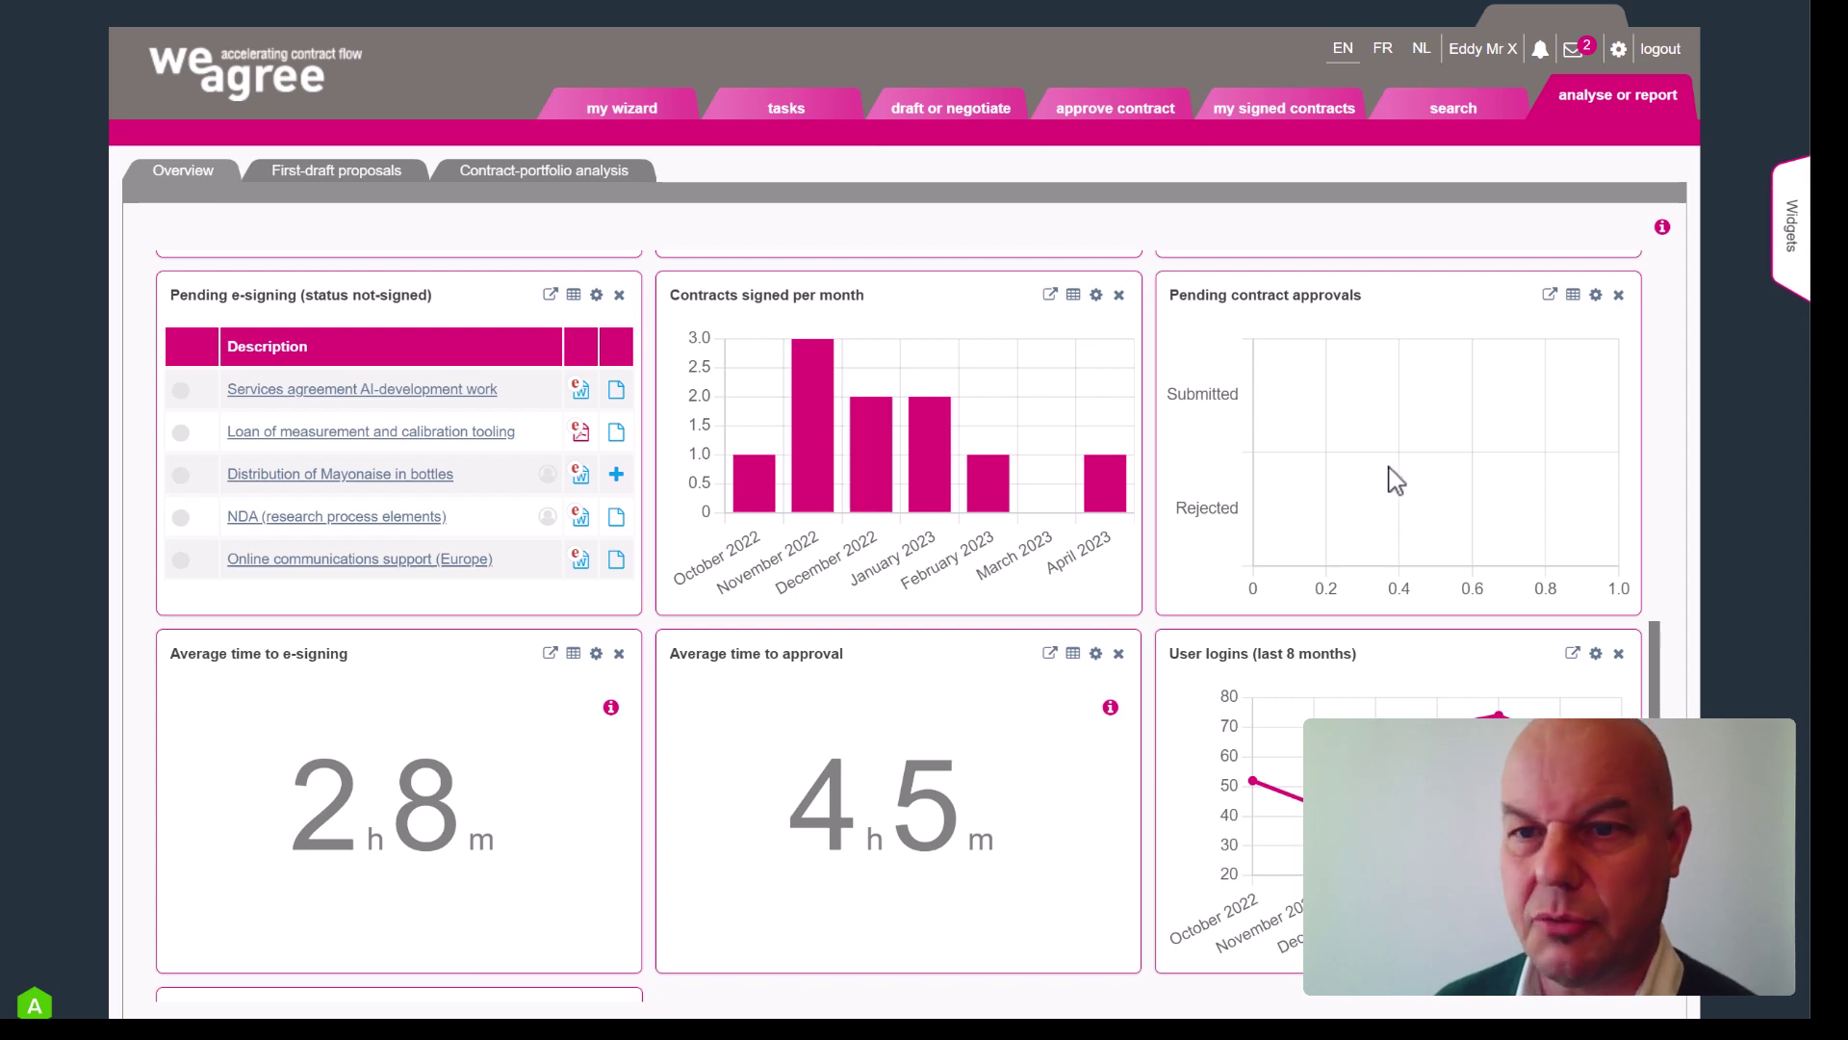
pyautogui.scroll(-1, 1394, 478)
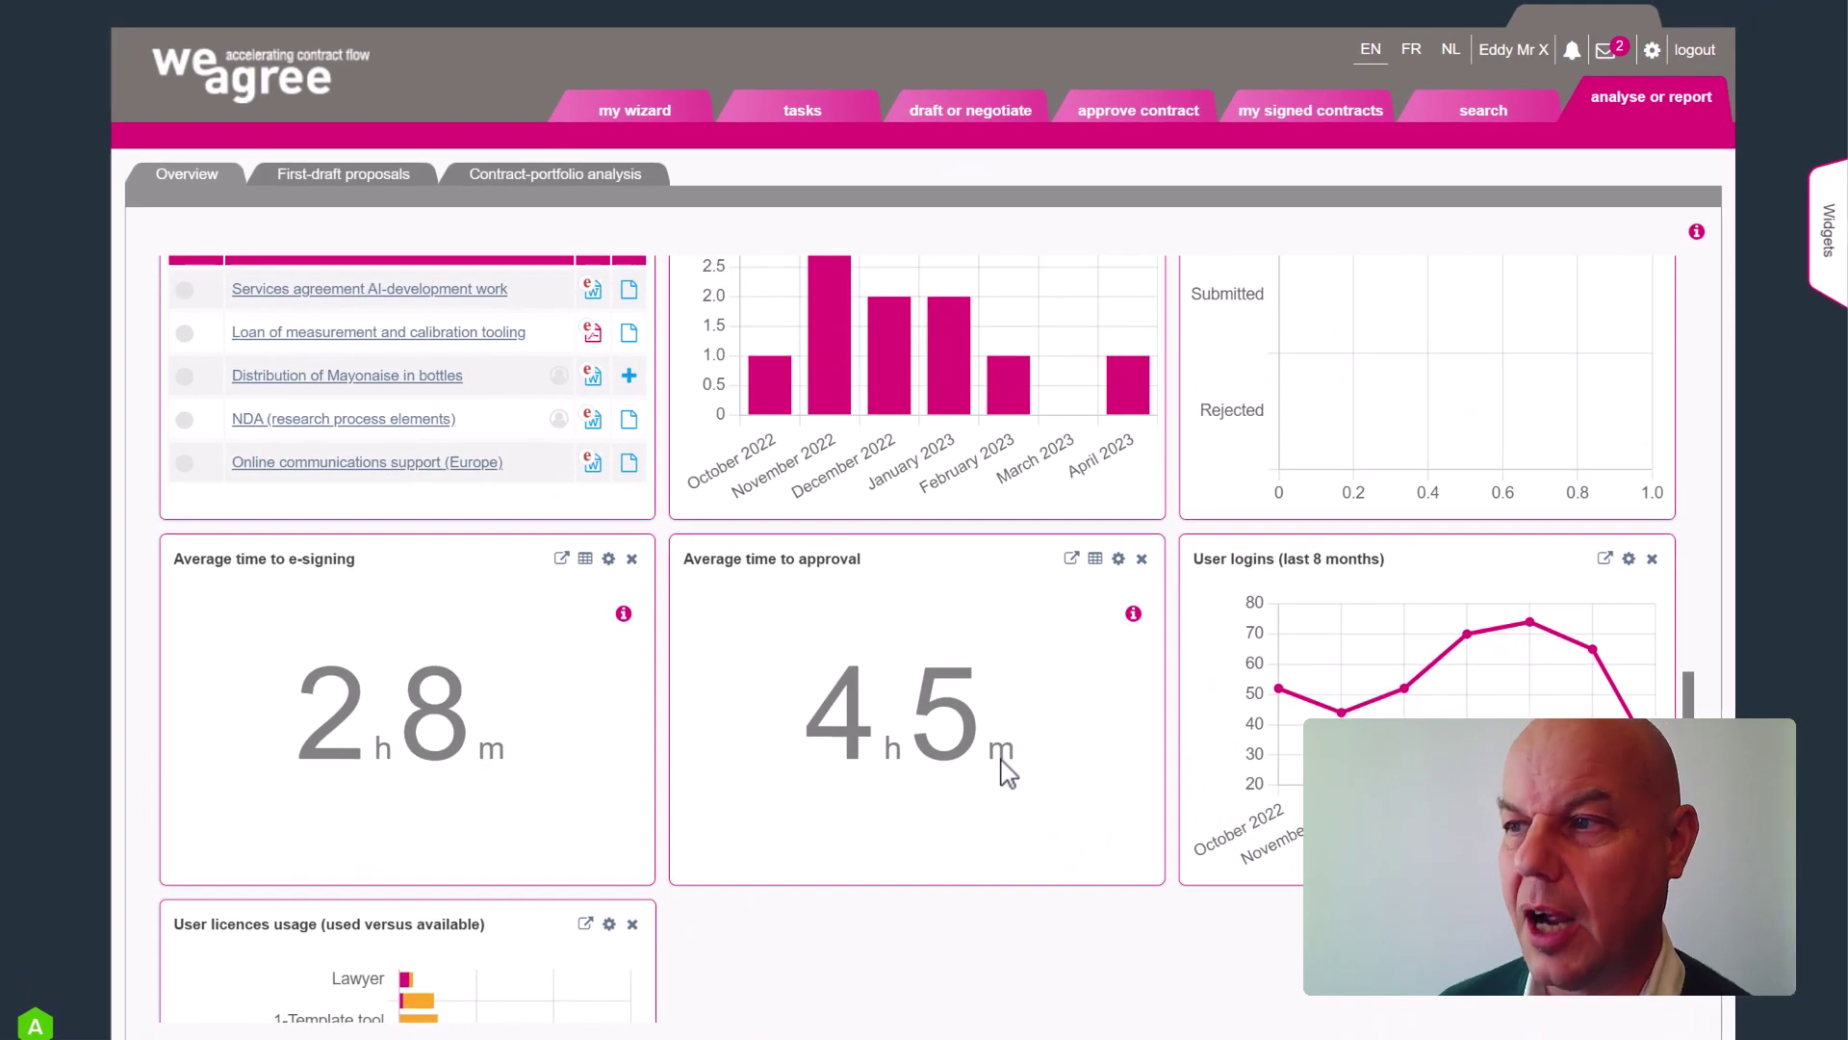
pyautogui.scroll(-1, 1001, 770)
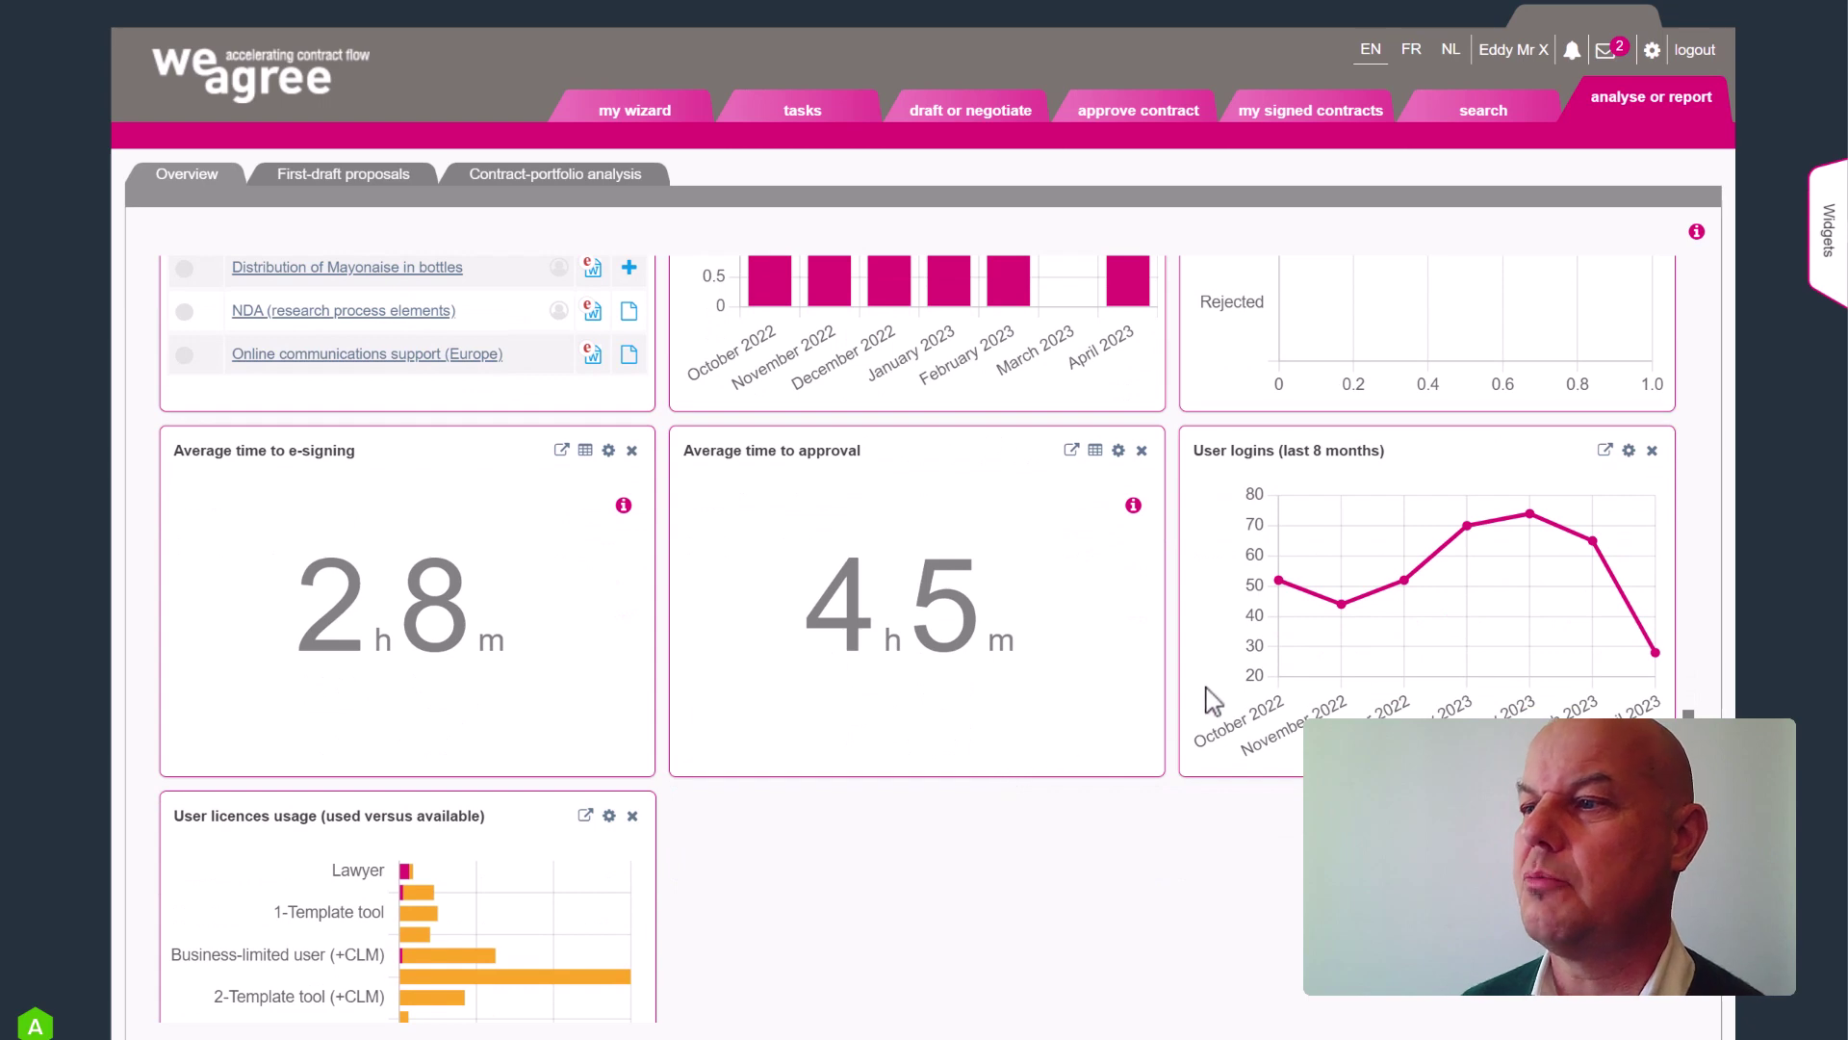
# Inspect the March 2023 user logins, view that widget's settings without changing them, and examine the user licences usage chart.
pyautogui.moveTo(1572, 582)
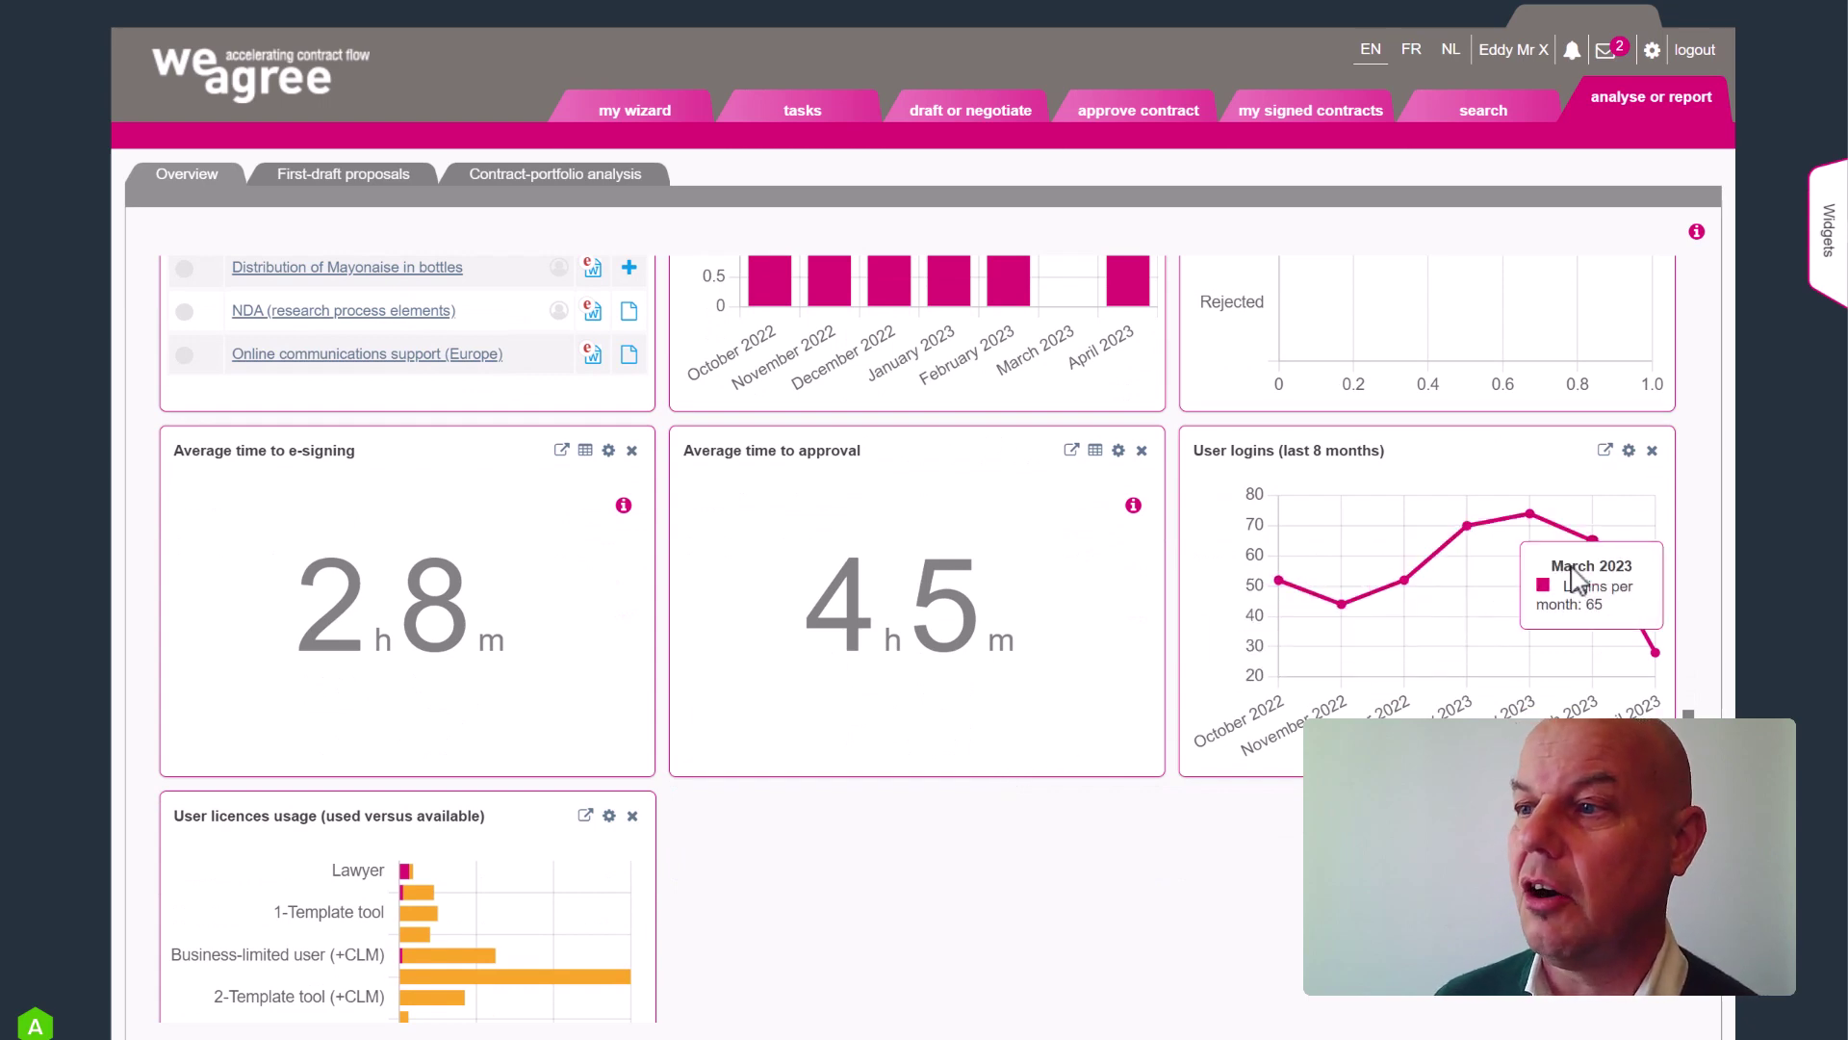
pyautogui.moveTo(1202, 635)
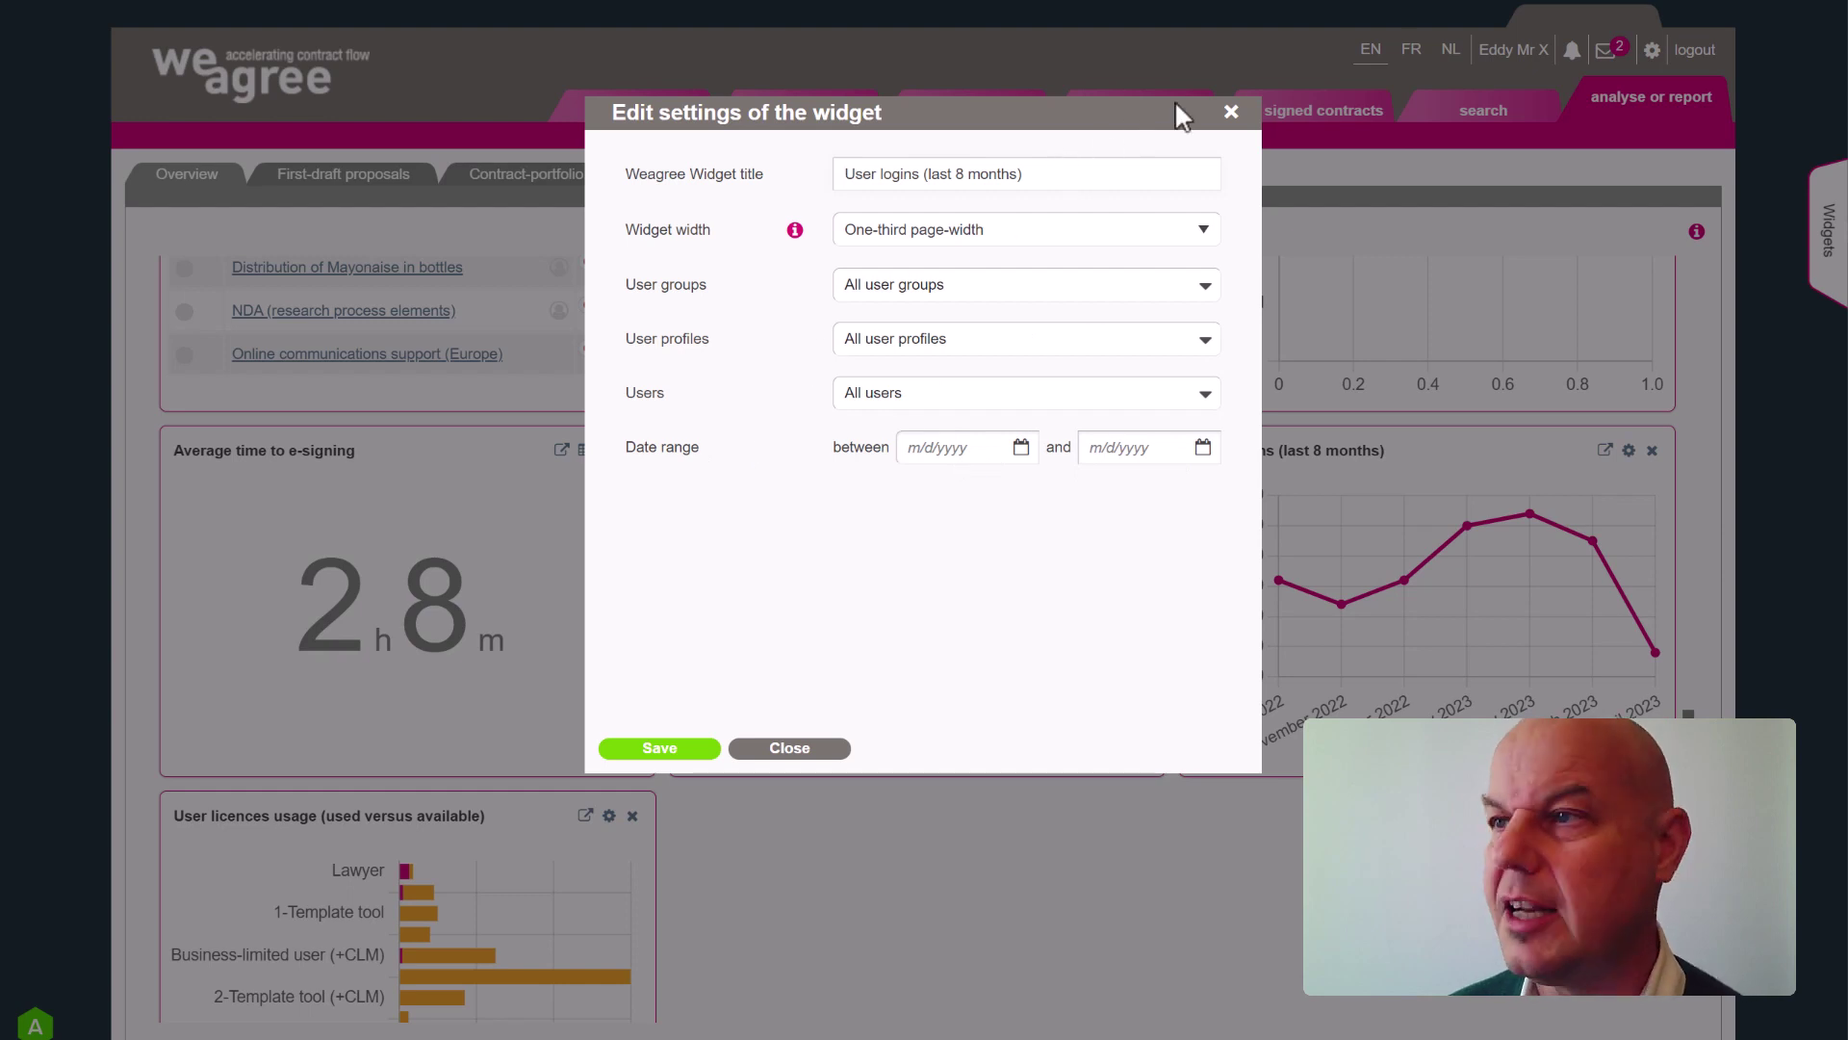
pyautogui.click(1231, 111)
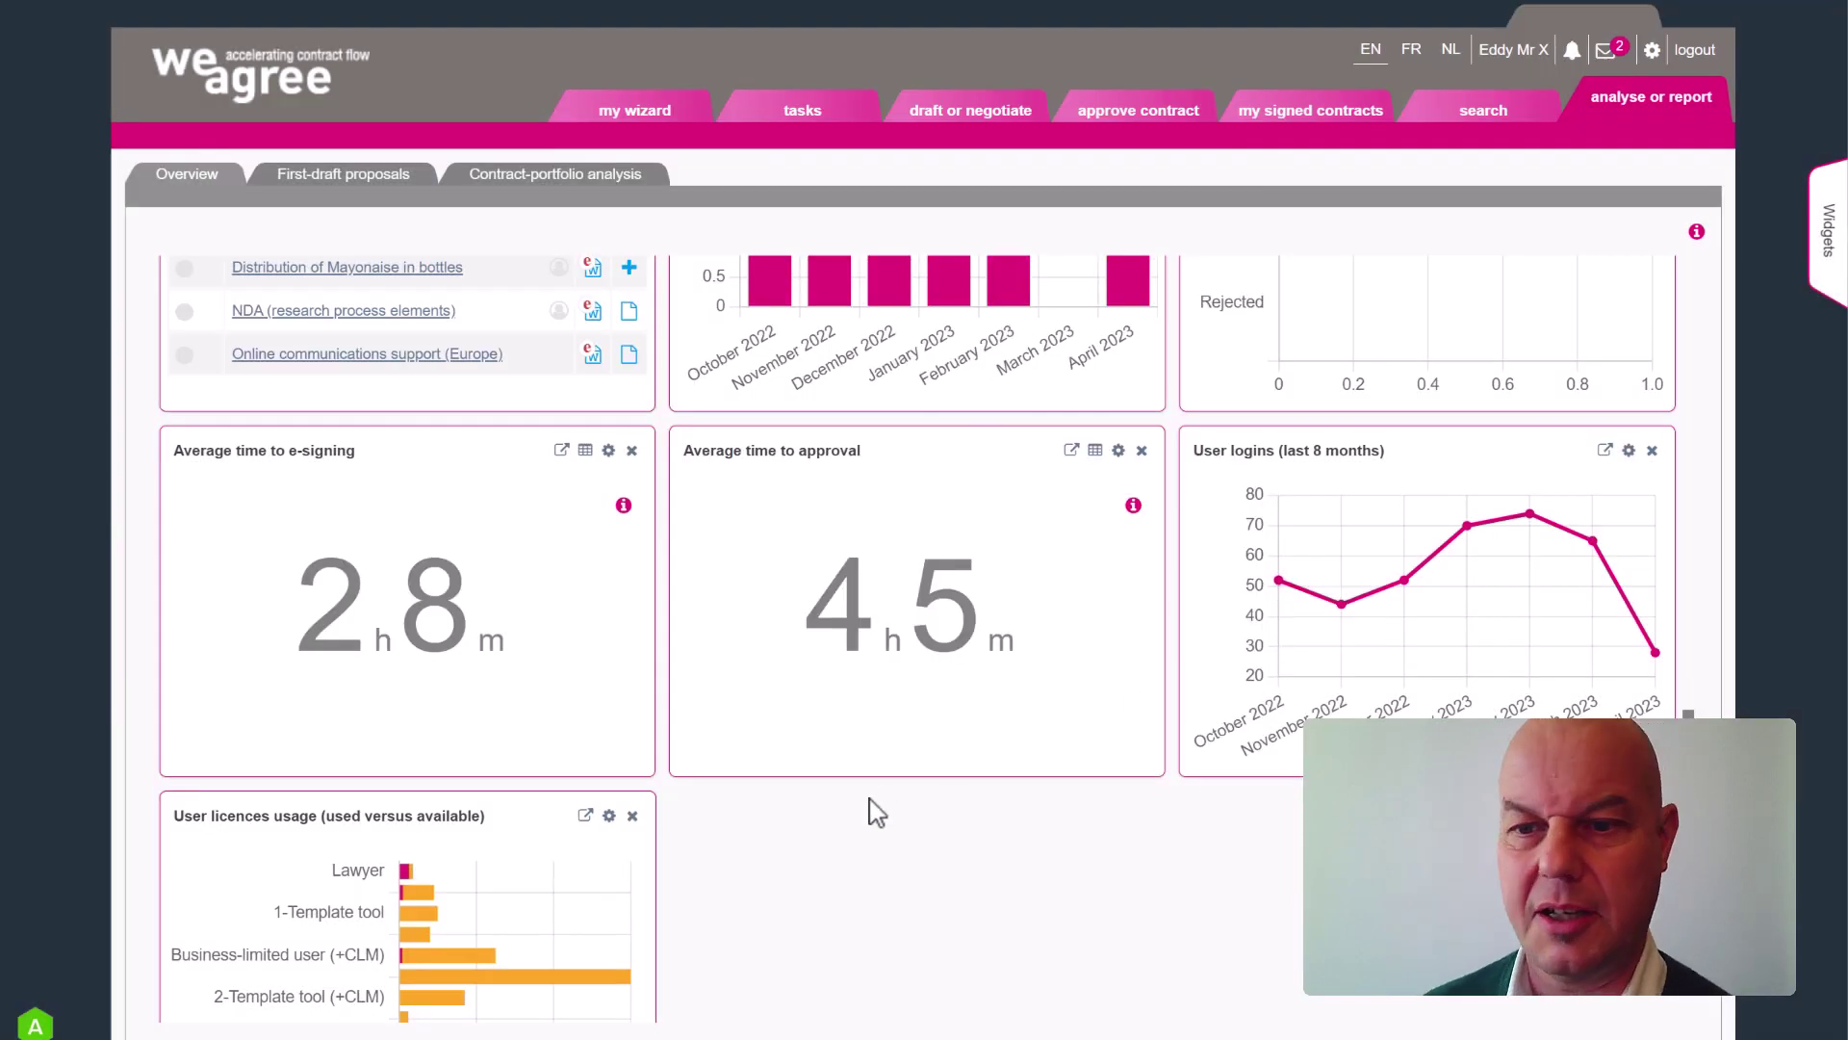
pyautogui.scroll(-1, 862, 881)
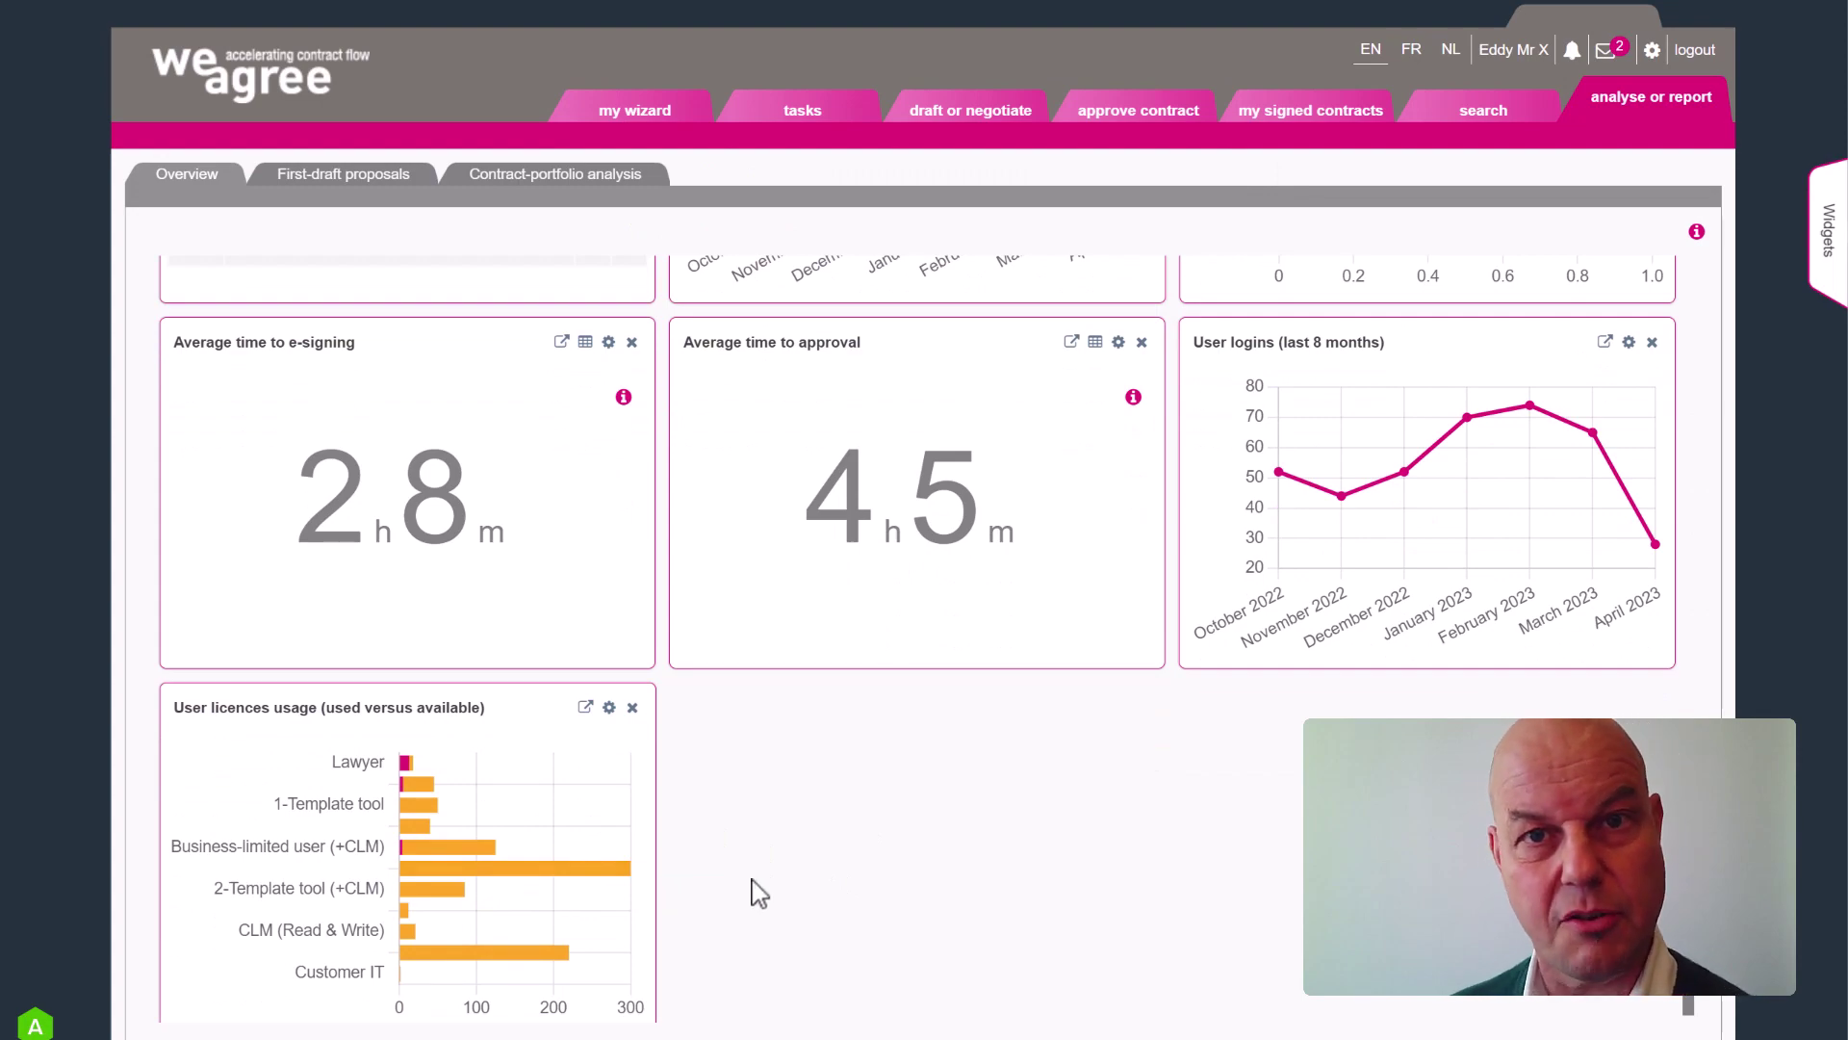
# Add the "High and medium prio action" widget from the available widgets to the first position of the overview dashboard.
pyautogui.scroll(1, 710, 883)
pyautogui.scroll(10, 712, 884)
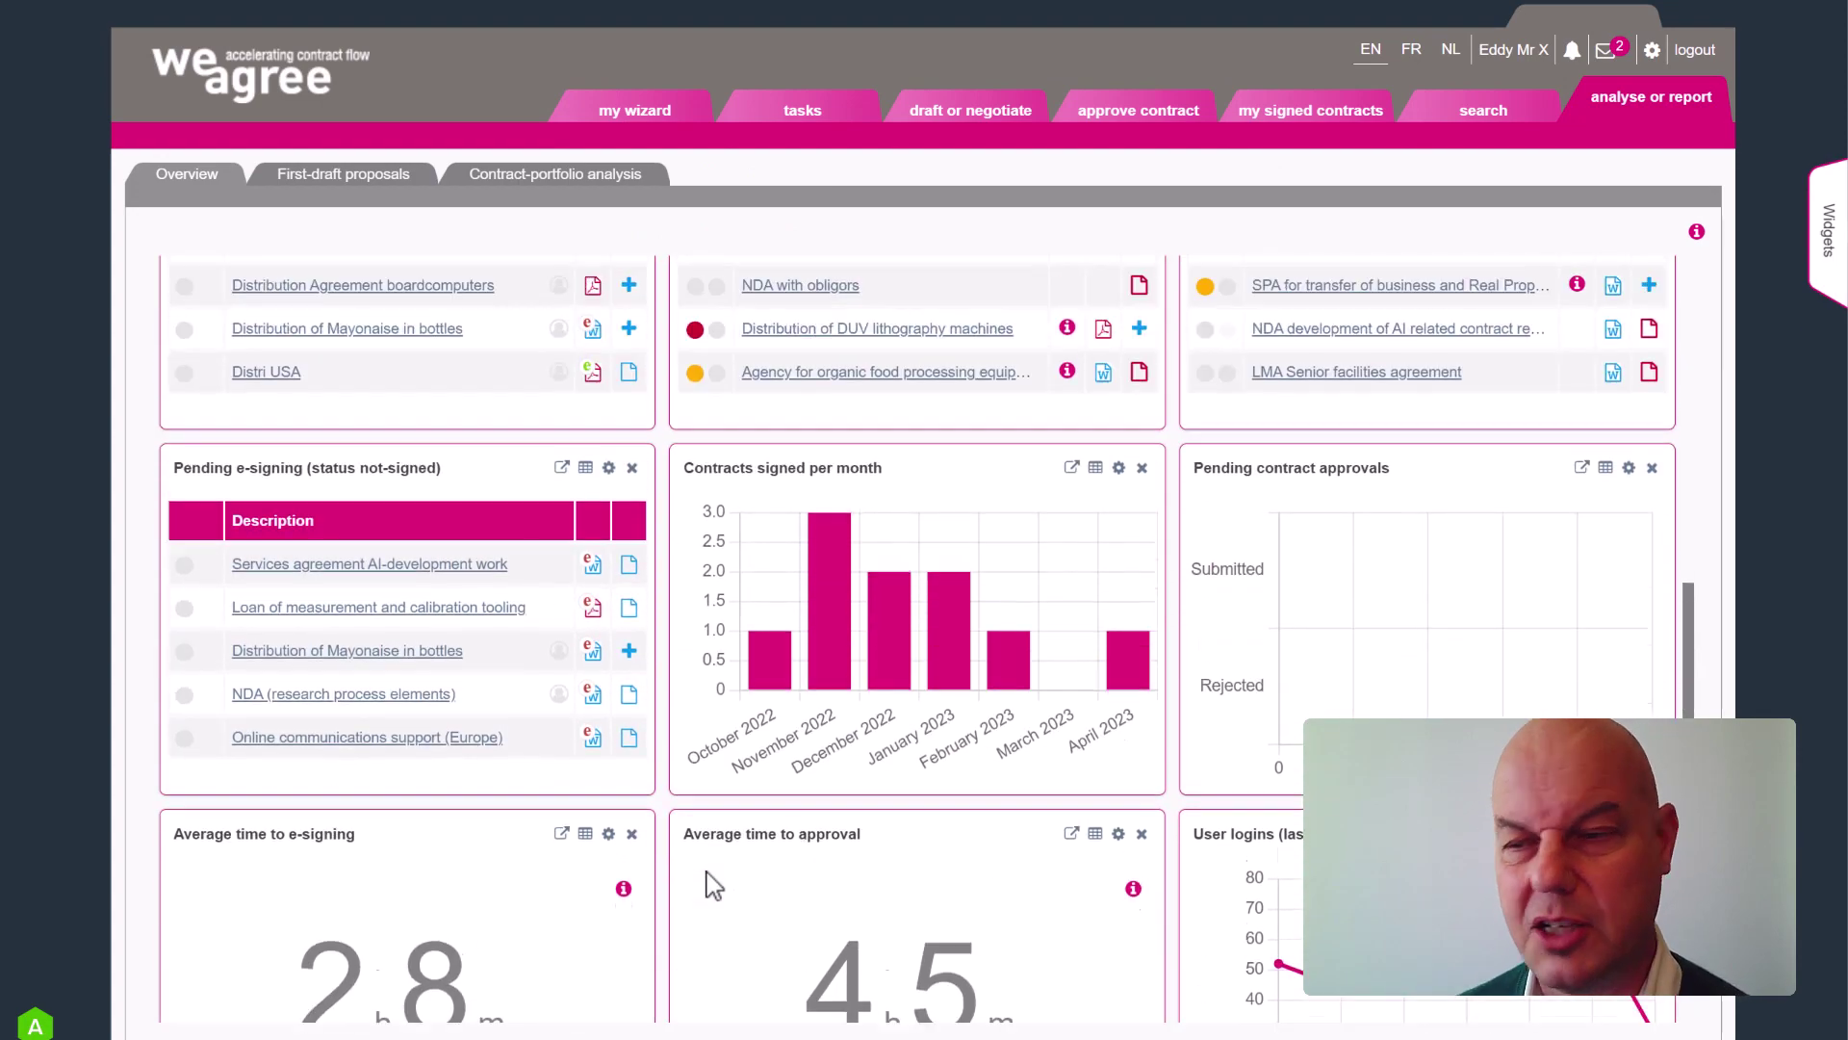
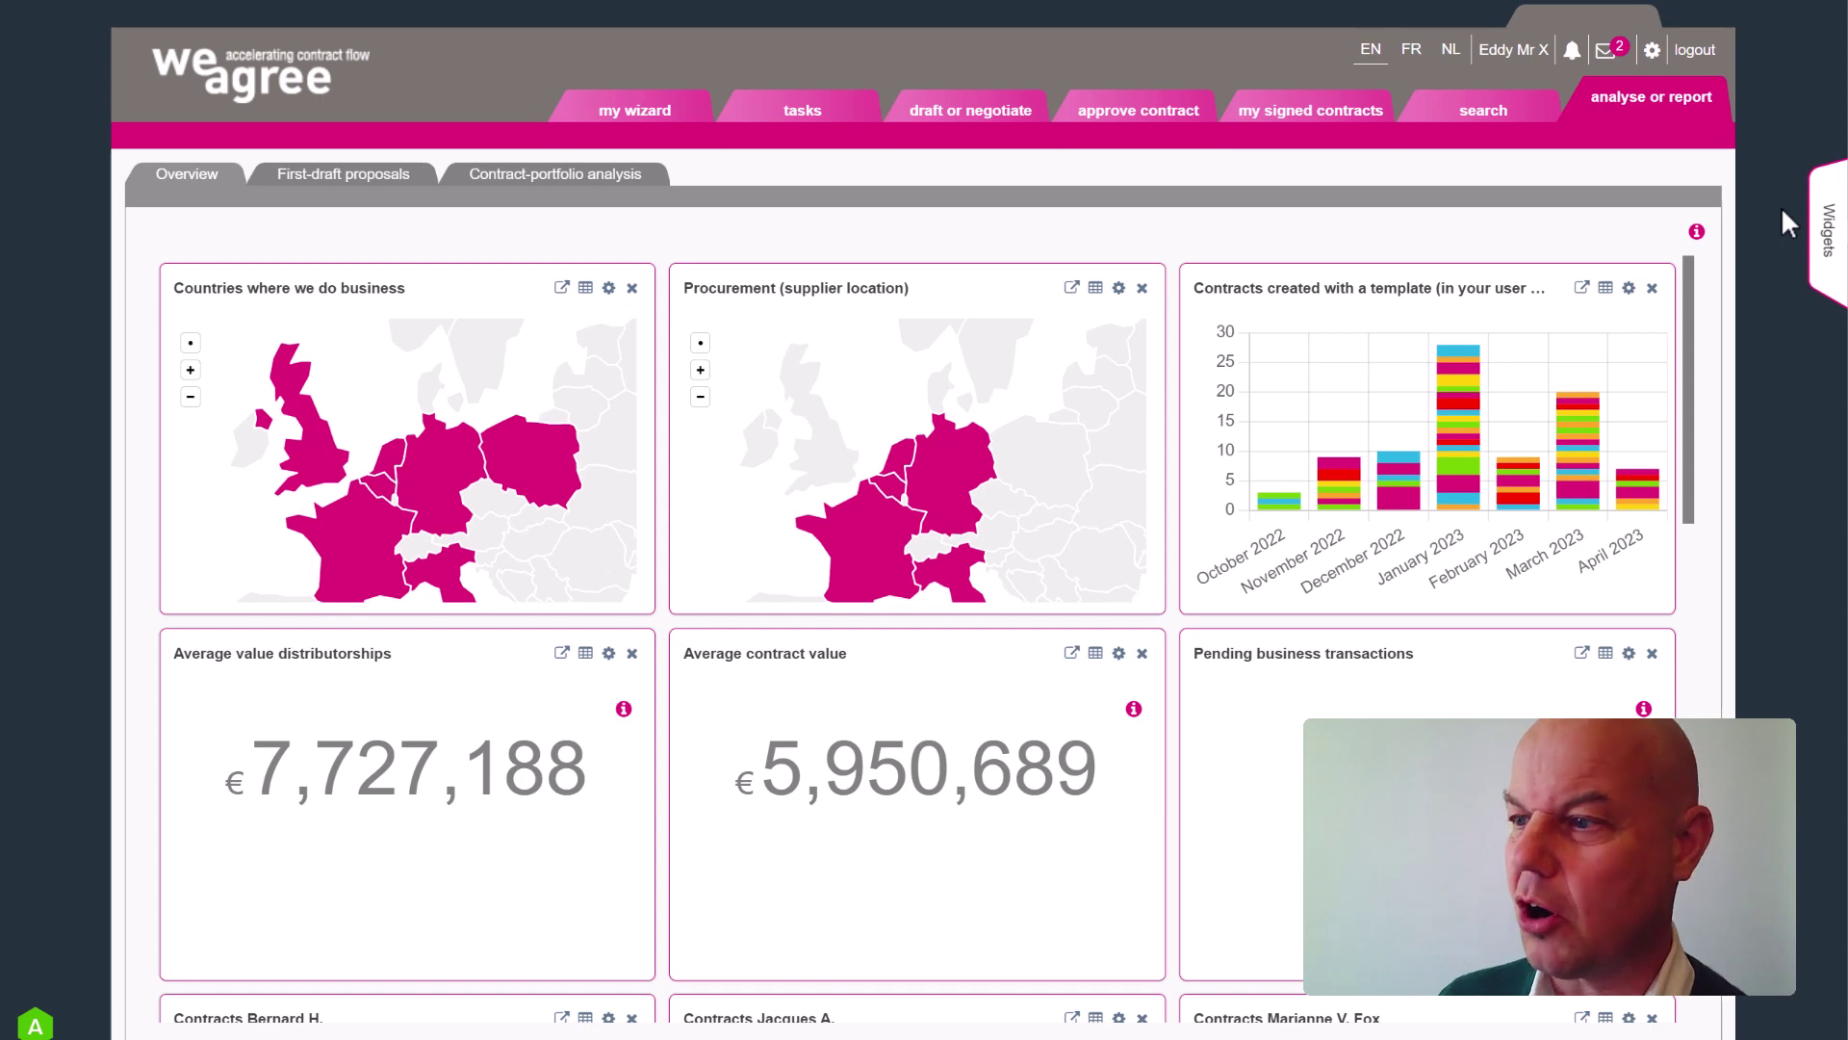
pyautogui.click(1832, 231)
pyautogui.scroll(-7, 1633, 405)
pyautogui.scroll(-8, 1519, 404)
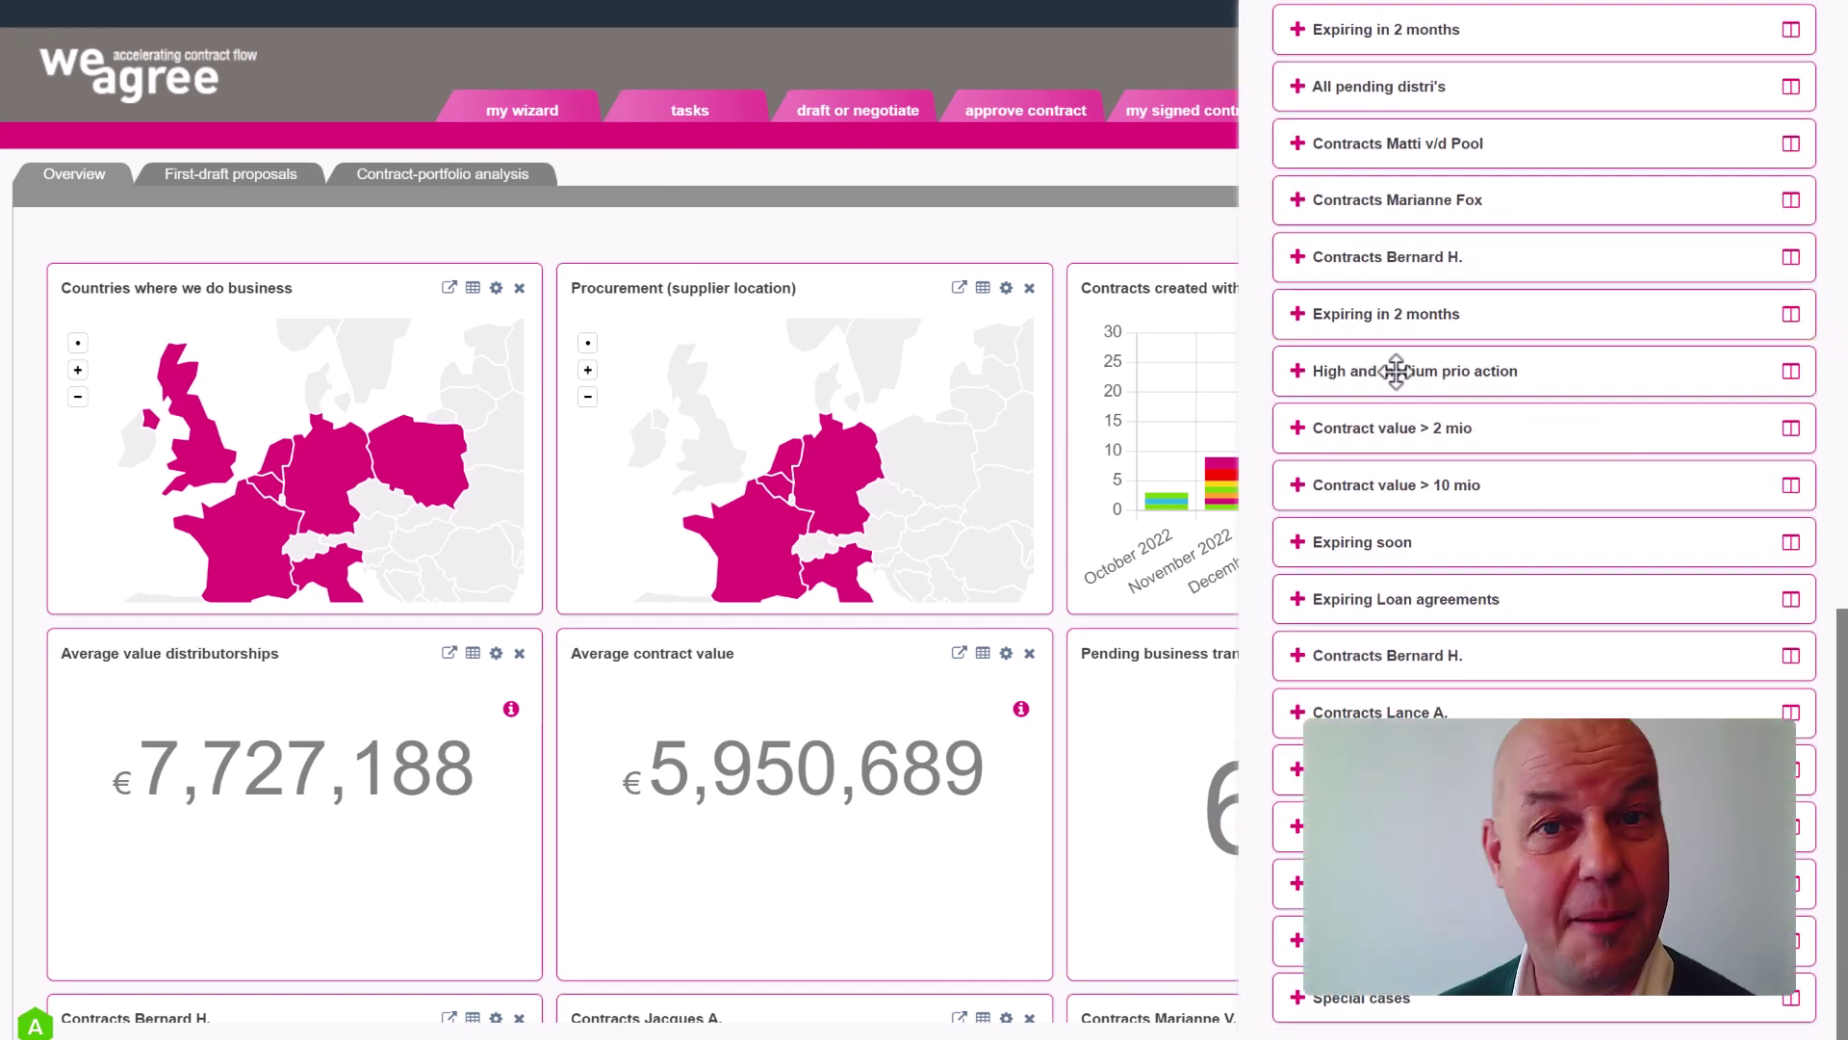
pyautogui.moveTo(1396, 371); pyautogui.dragTo(313, 307)
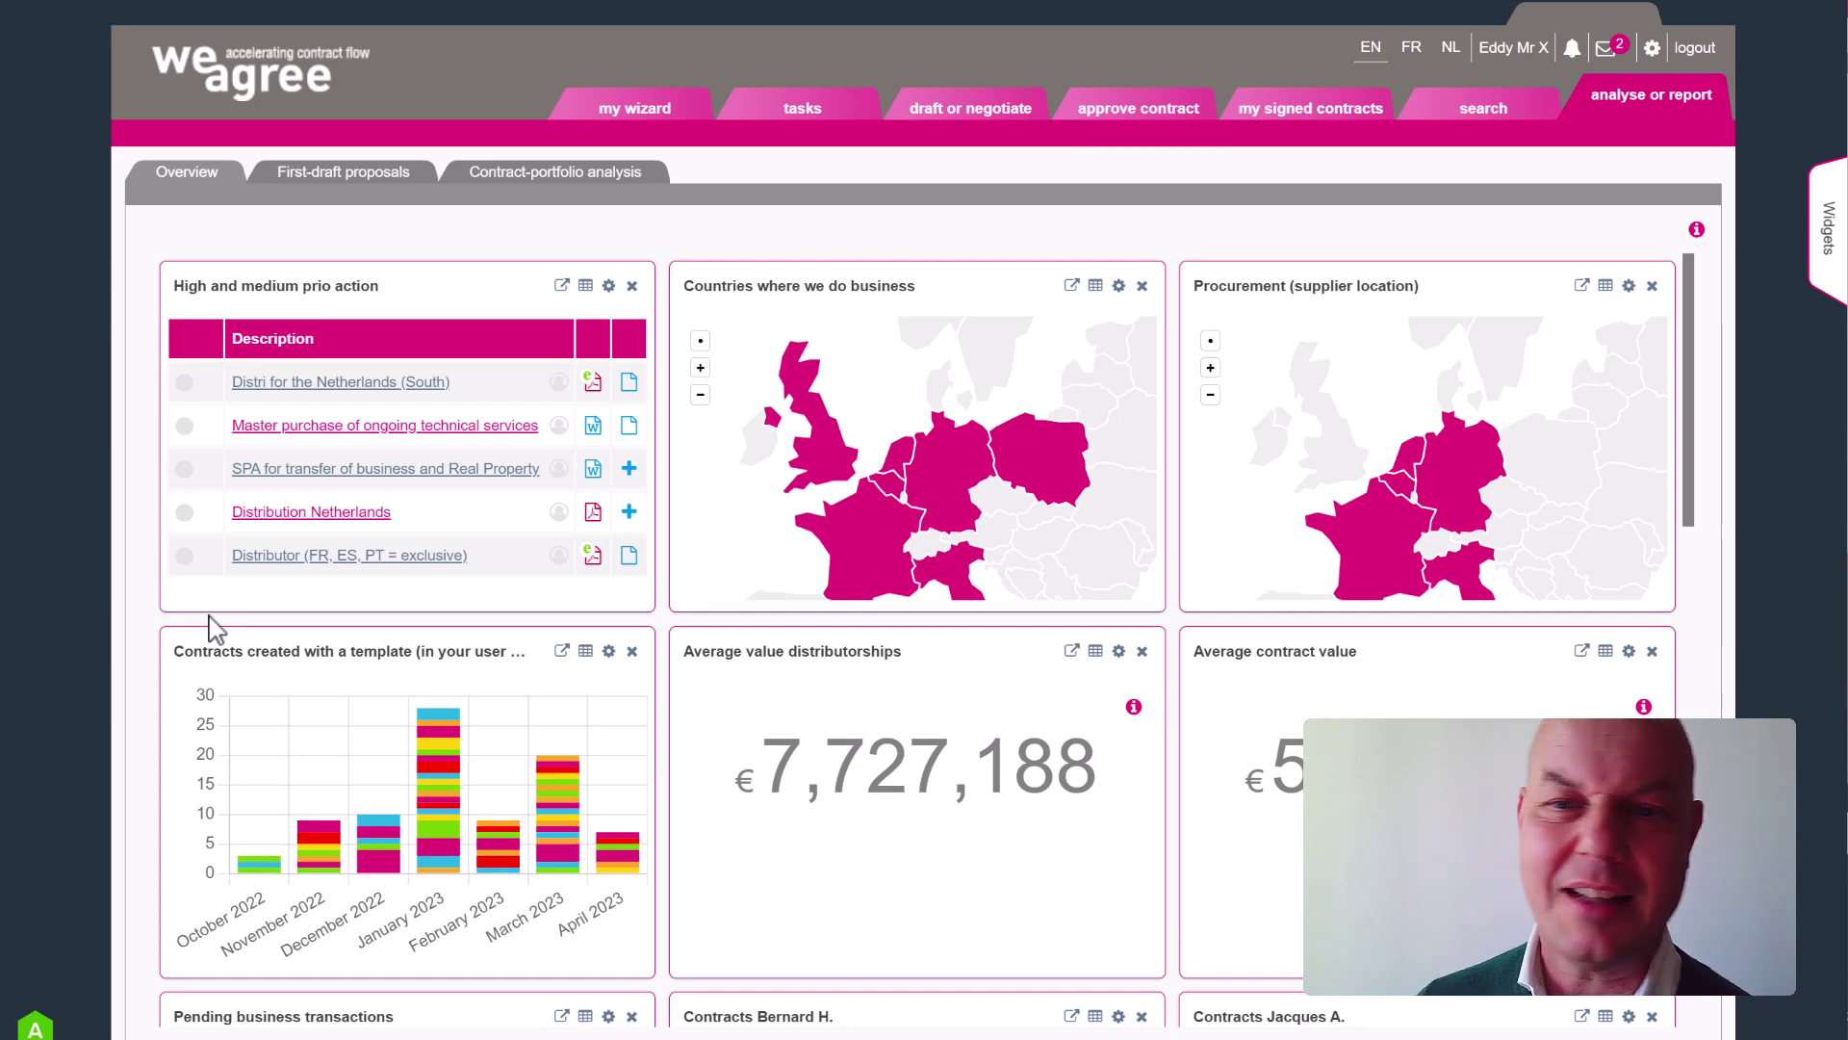
# View the title, width, user group, contract type and date range settings of the "Procurement (supplier location)" widget and save them.
pyautogui.click(1630, 289)
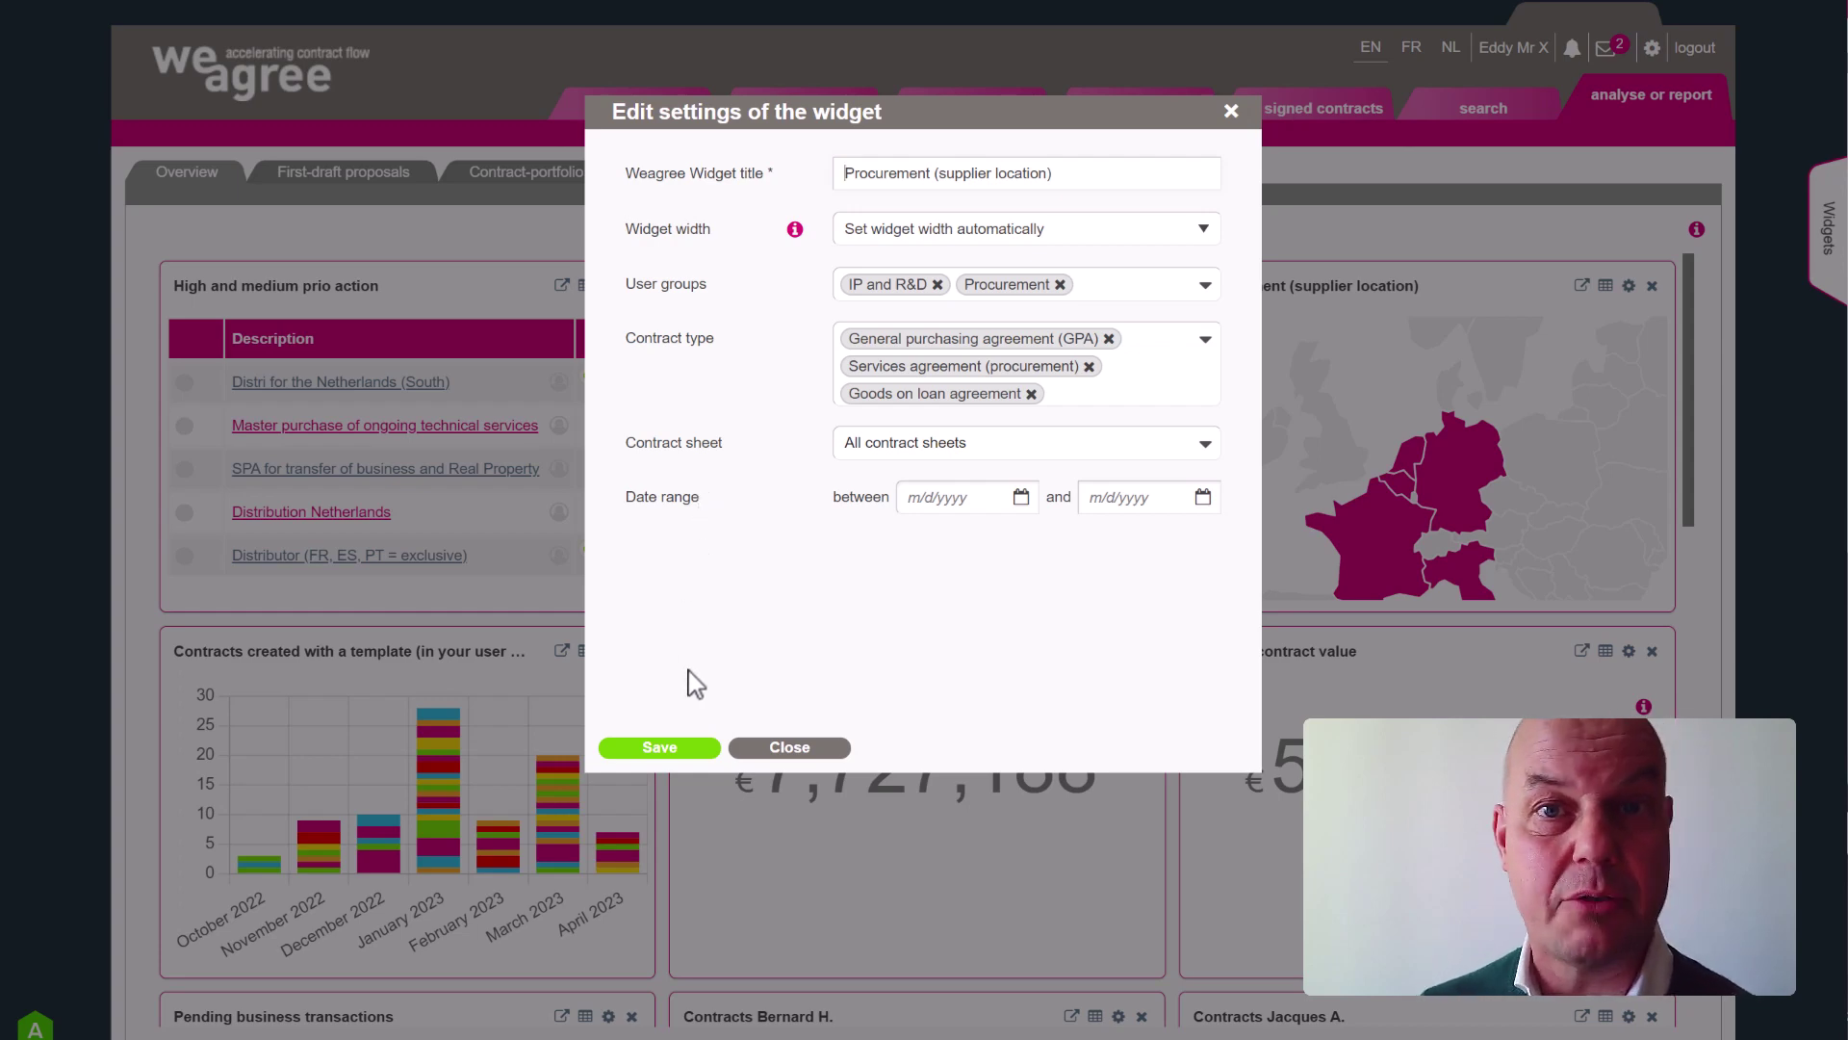
pyautogui.click(660, 748)
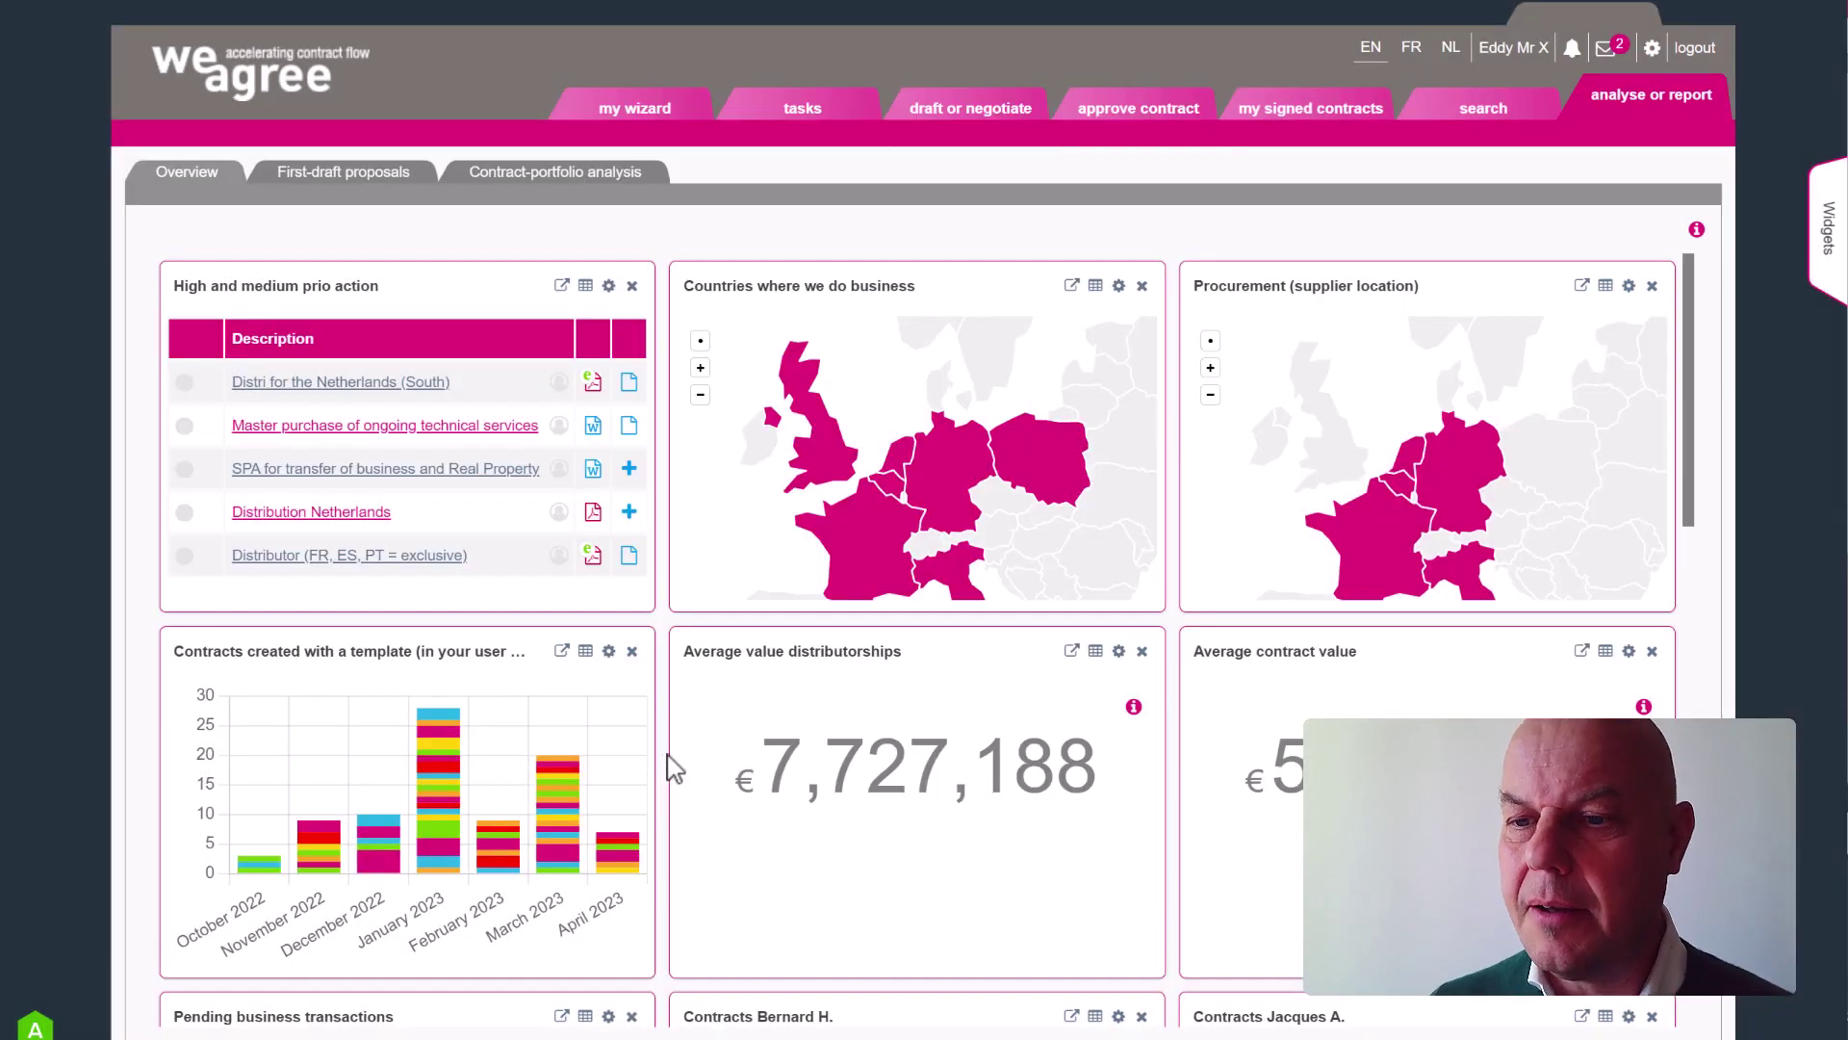